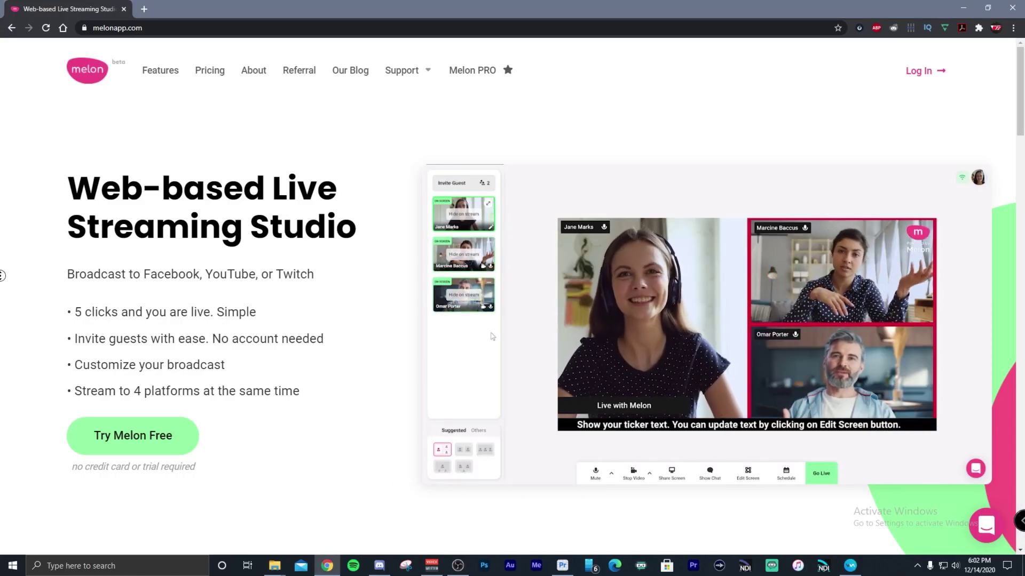
# - Scroll down the melonapp.com homepage through its feature cards toward the plan features
pyautogui.scroll(-1, 1, 288)
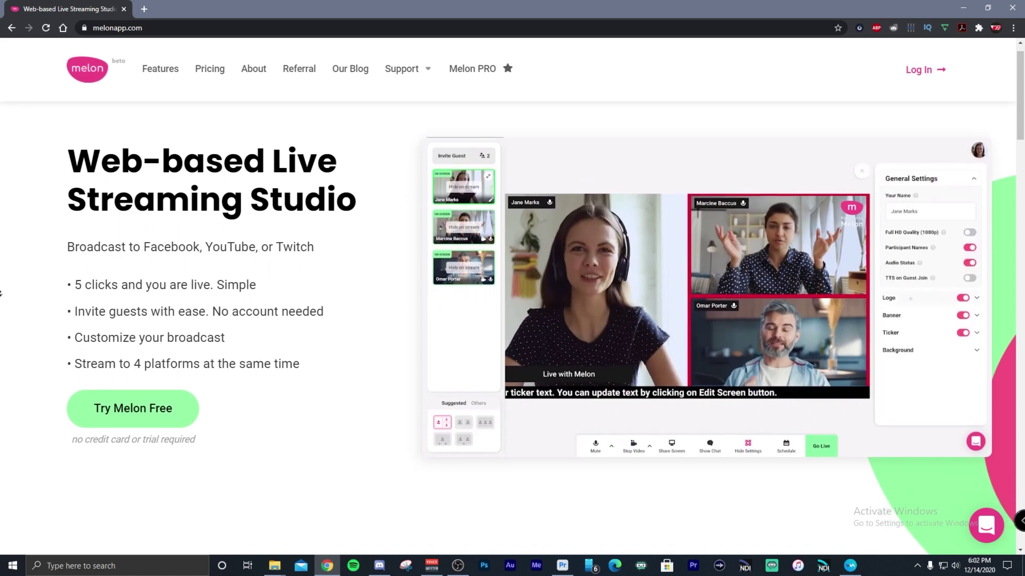
pyautogui.scroll(-3, 1, 299)
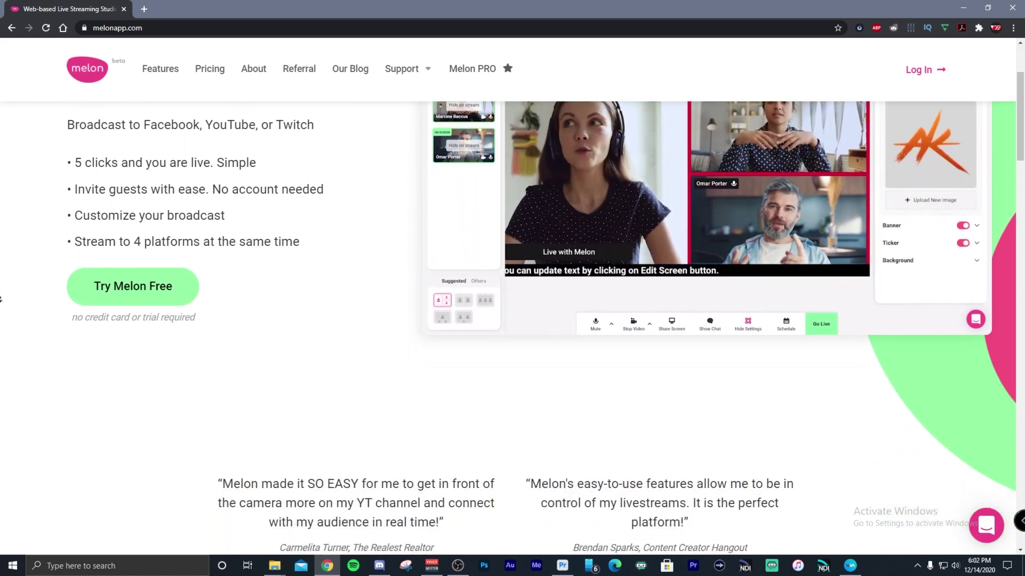
pyautogui.scroll(-2, 1, 299)
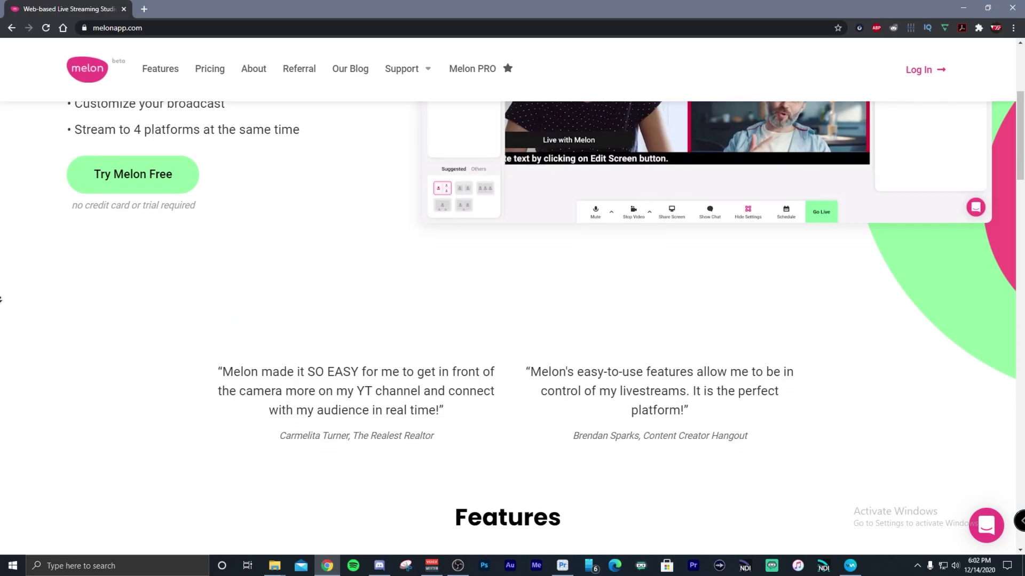
pyautogui.scroll(-4, 1, 299)
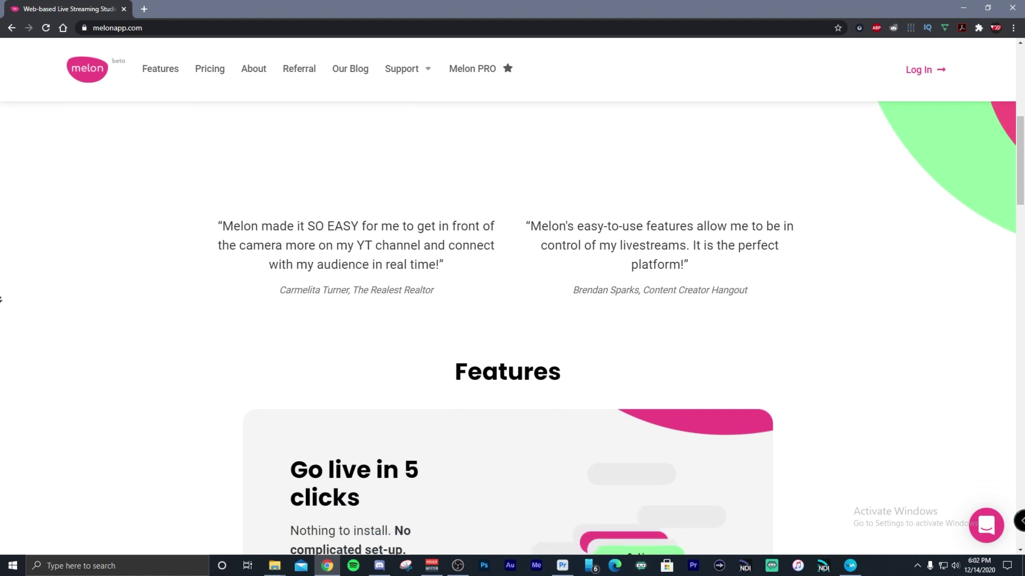
pyautogui.scroll(-4, 1, 299)
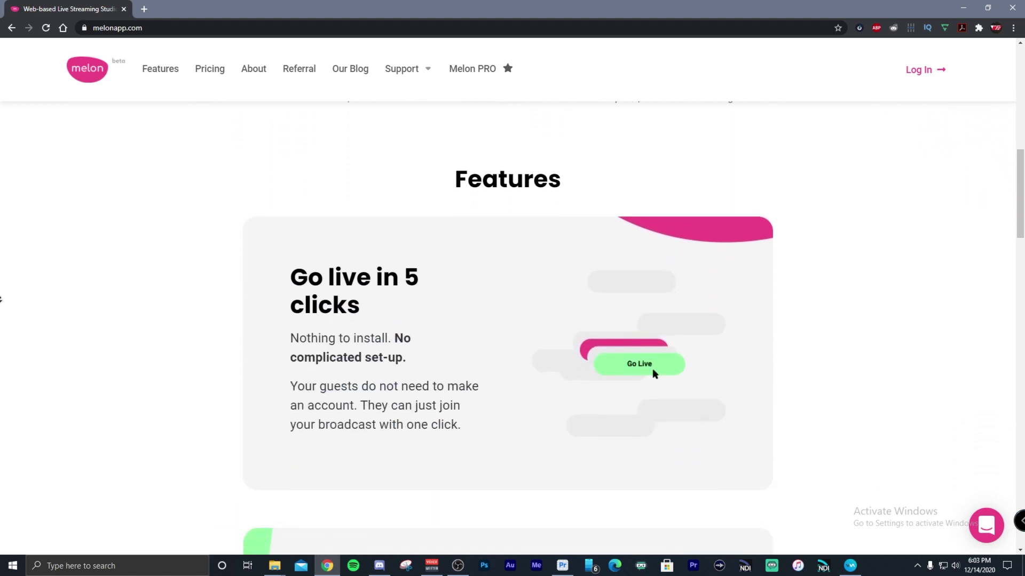
pyautogui.scroll(-4, 1, 299)
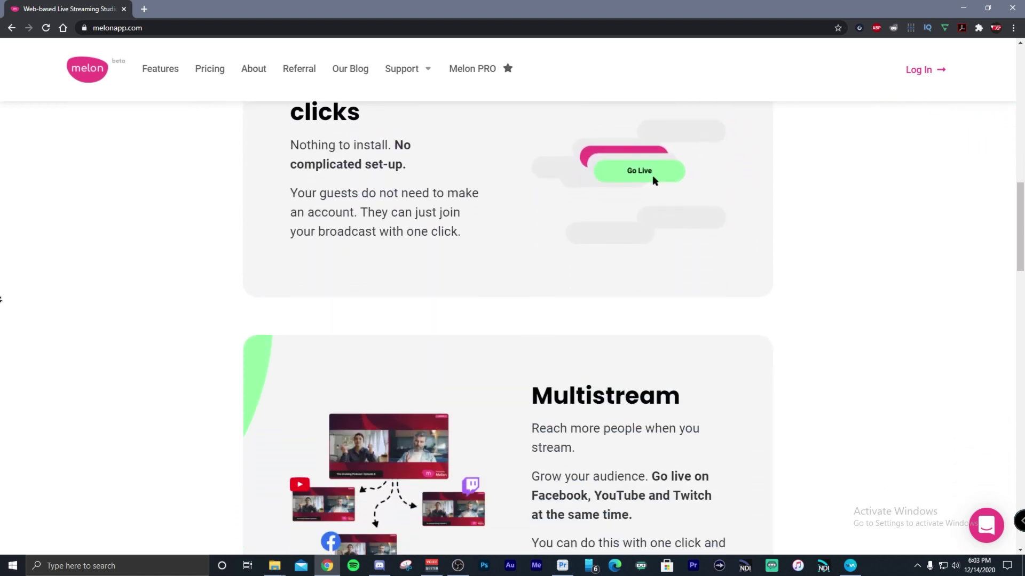
pyautogui.scroll(-4, 1, 299)
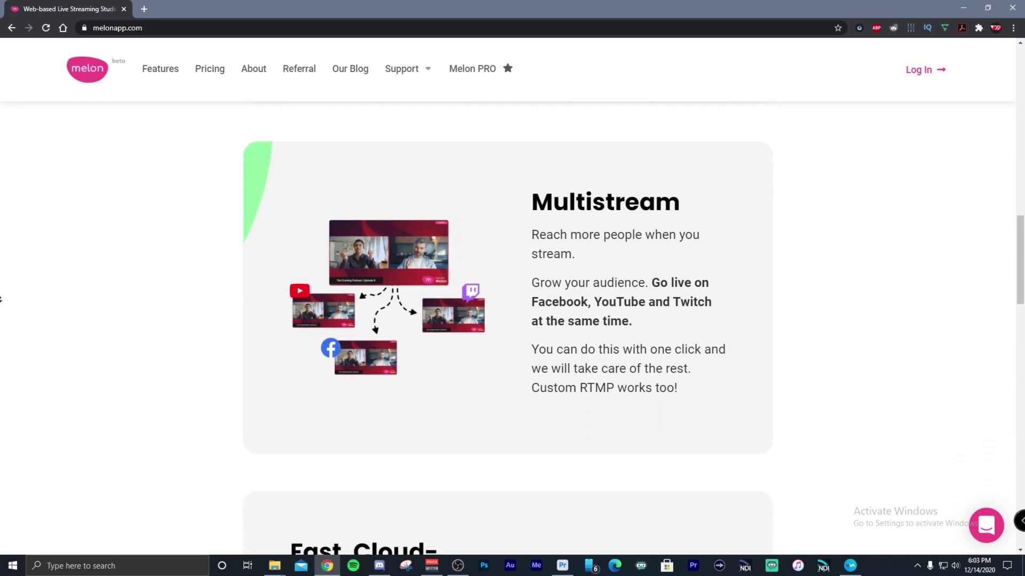
pyautogui.scroll(-4, 1, 298)
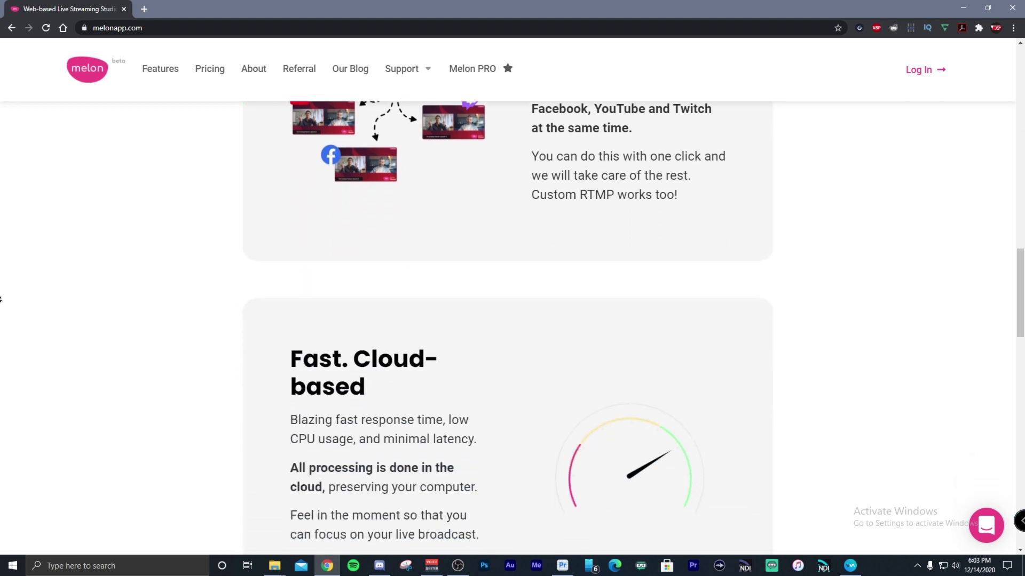
pyautogui.scroll(-3, 1, 299)
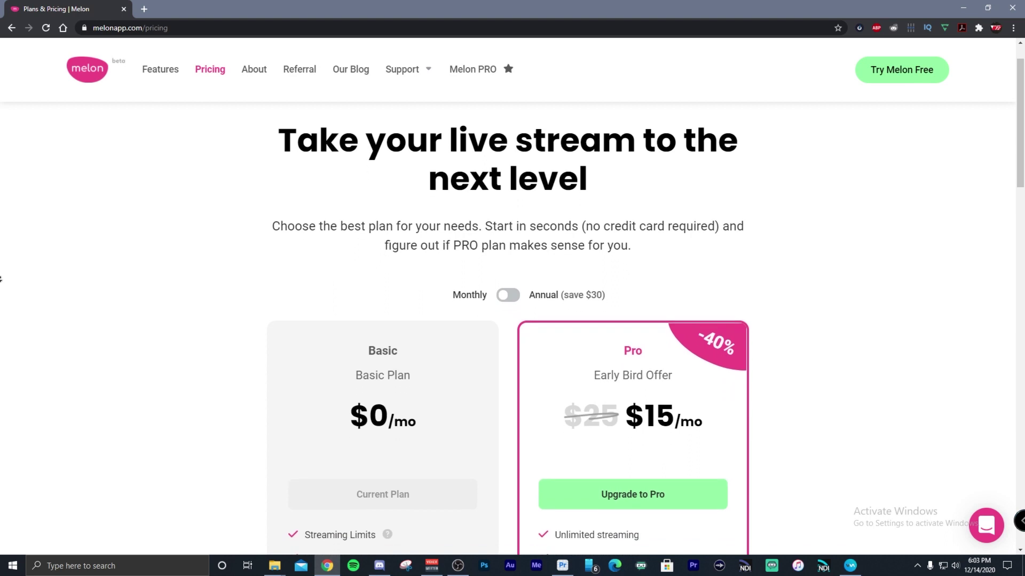
pyautogui.scroll(-2, 1, 279)
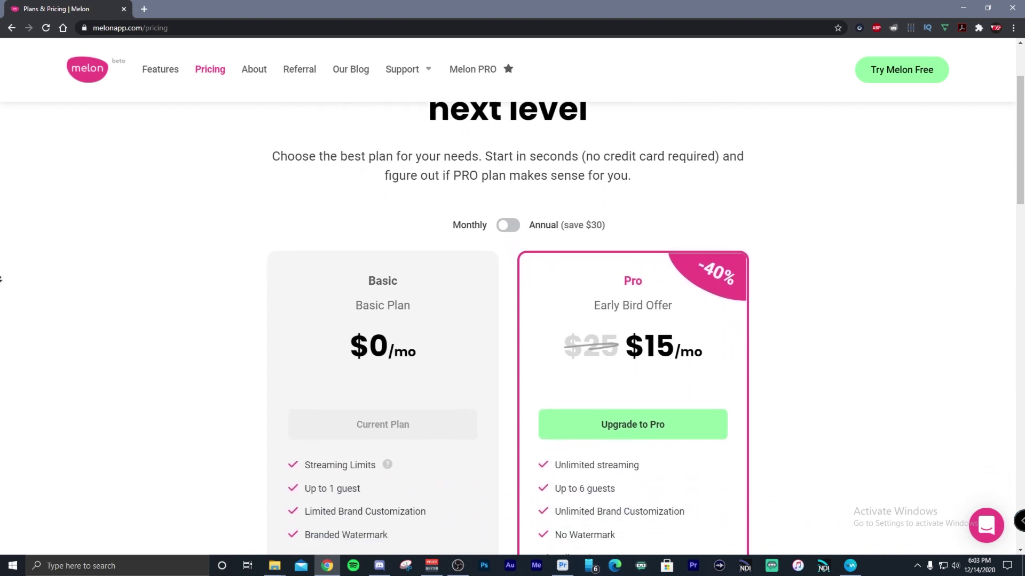
pyautogui.scroll(-2, 1, 279)
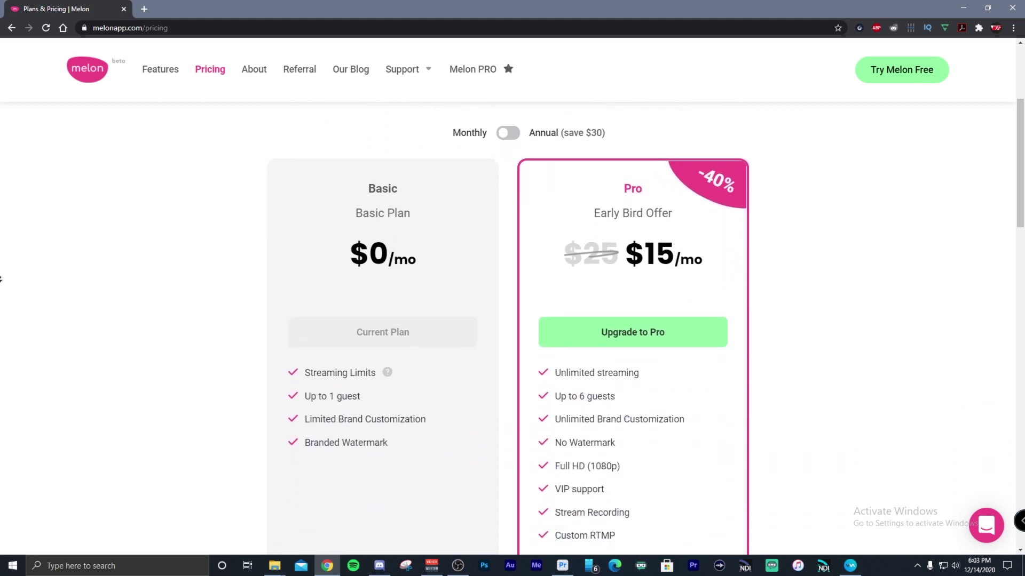
pyautogui.scroll(-2, 2, 279)
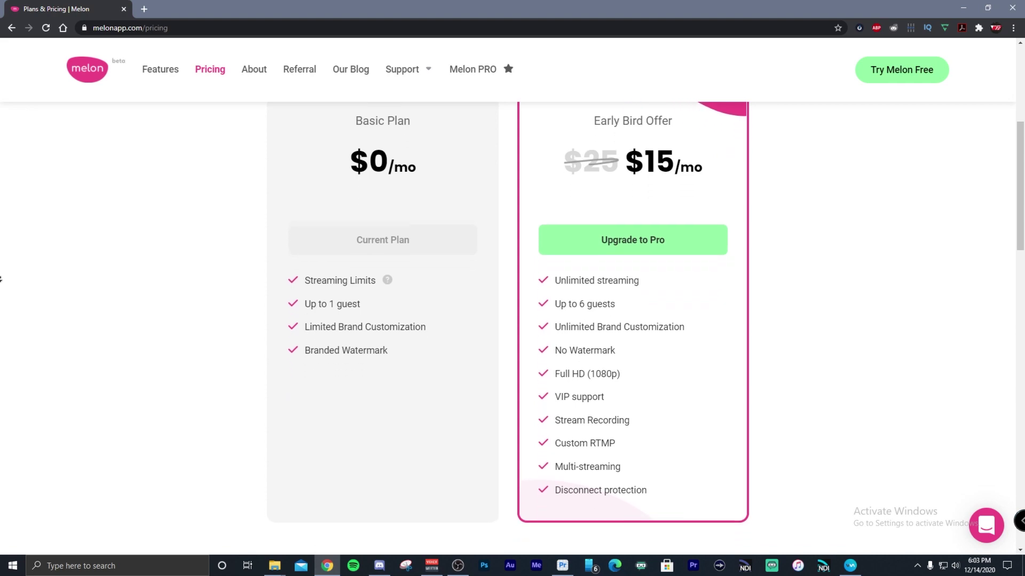
pyautogui.scroll(-2, 1, 279)
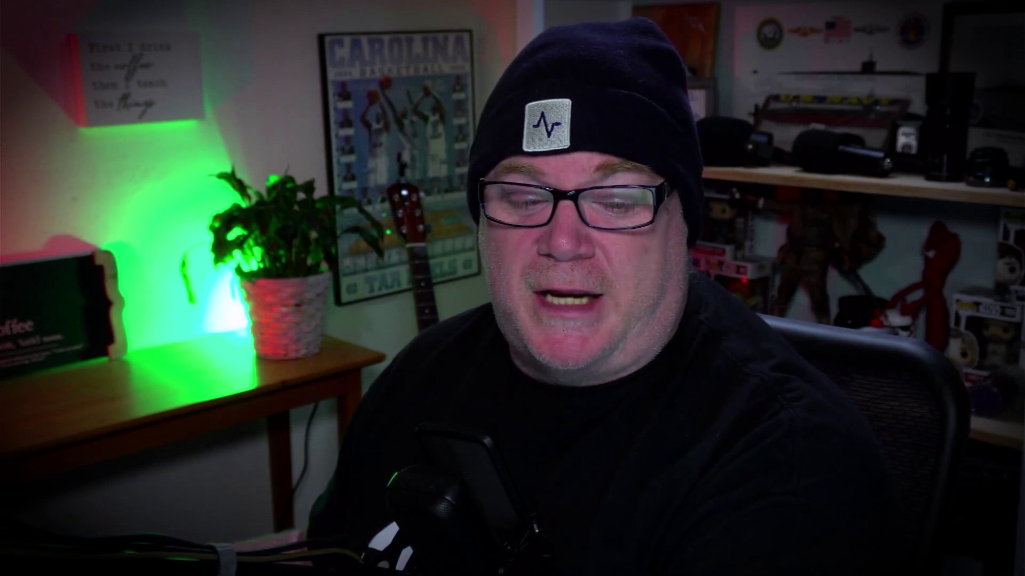
# - Scroll to the footer and go to the Melon Pricing page
pyautogui.scroll(-5, 0, 300)
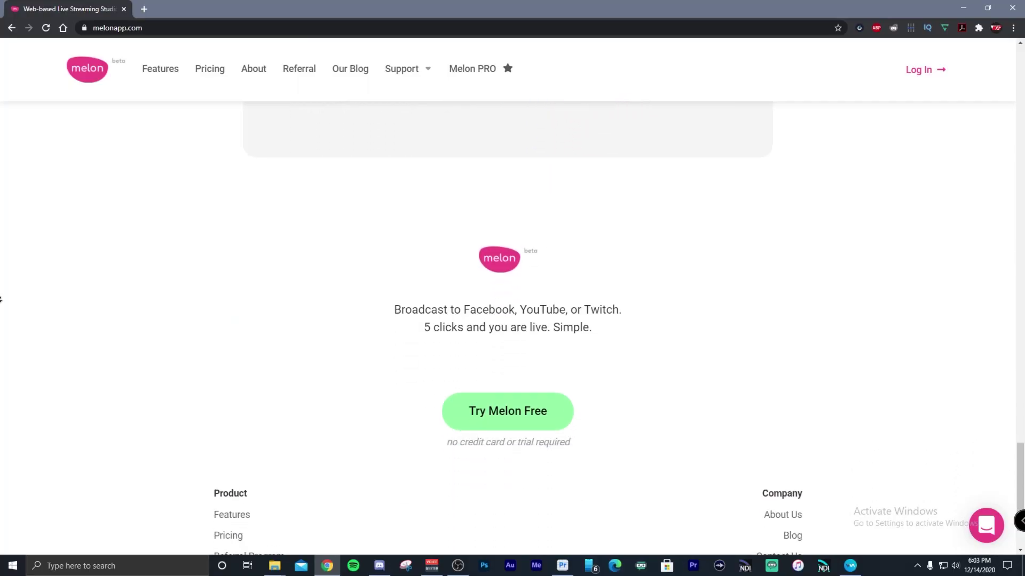
pyautogui.scroll(-1, 1, 300)
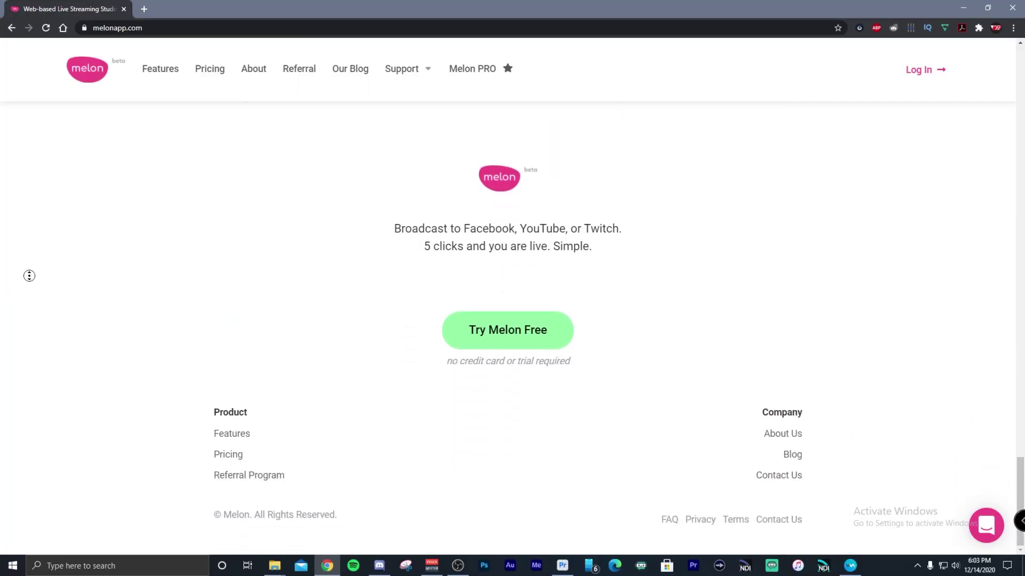
pyautogui.scroll(15, 29, 276)
pyautogui.click(214, 78)
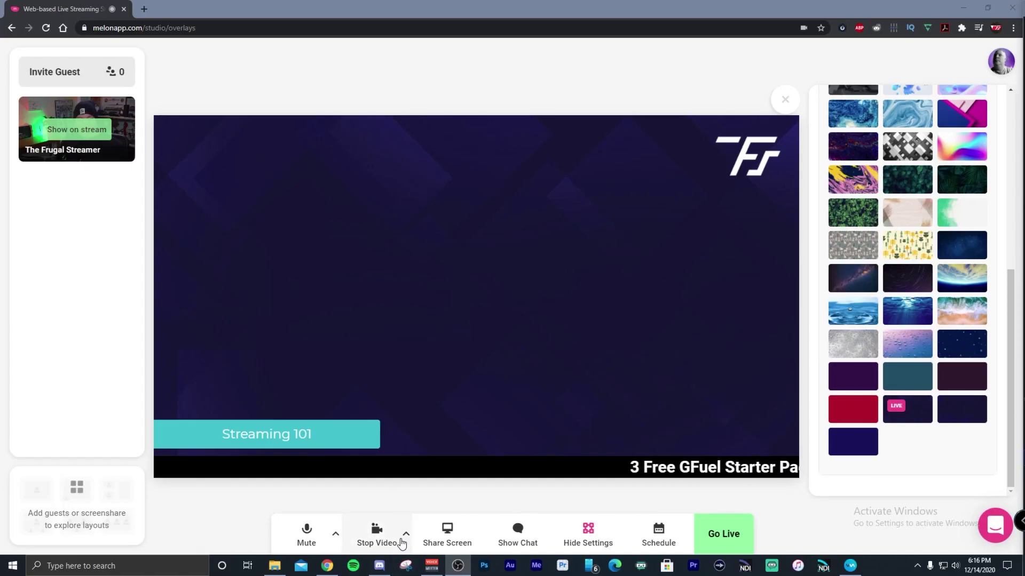
# - Set the camera input to USB Video (534d:2109) and show the webcam feed on stream
pyautogui.click(405, 534)
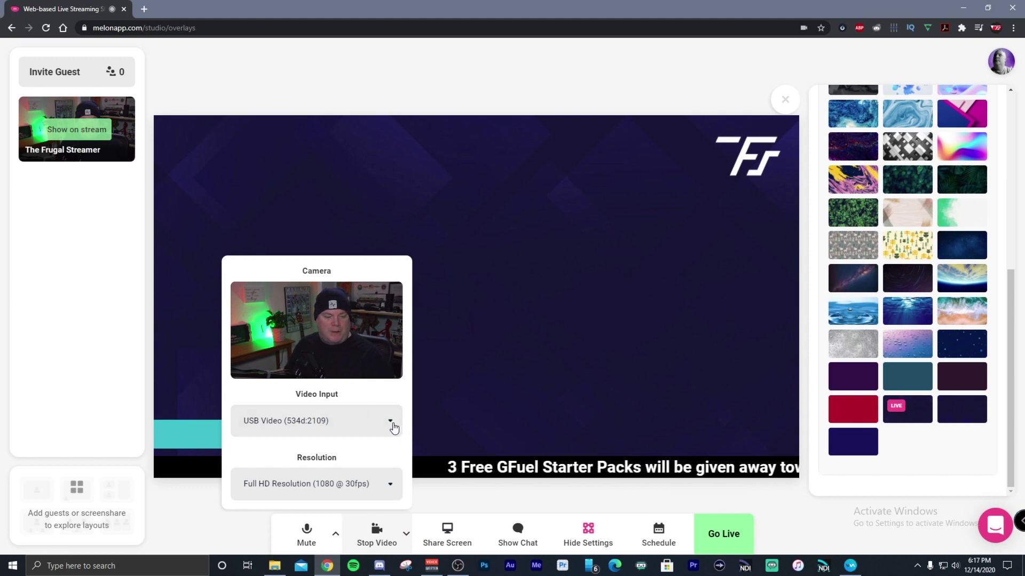
pyautogui.click(393, 427)
pyautogui.click(342, 494)
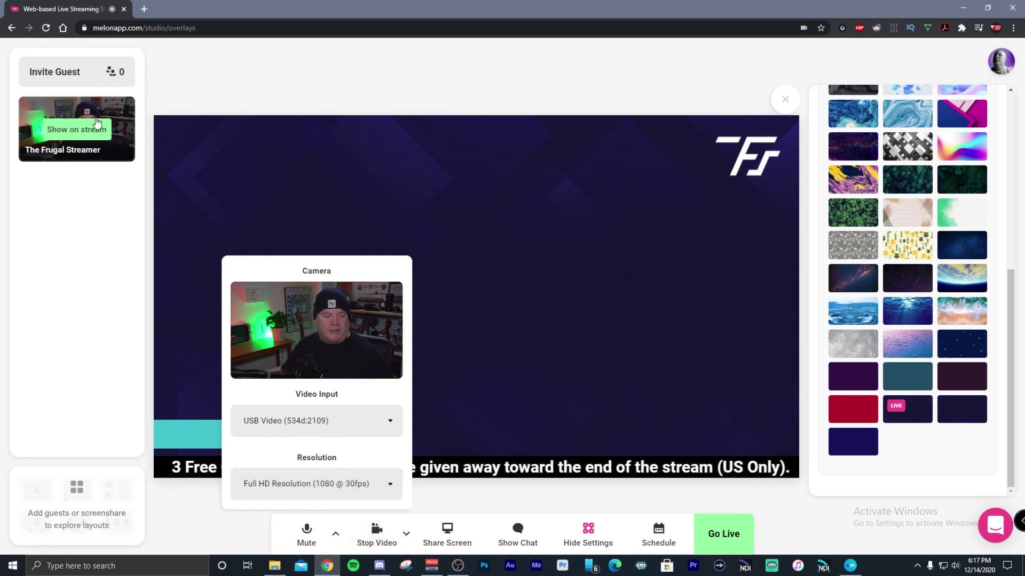
pyautogui.click(95, 212)
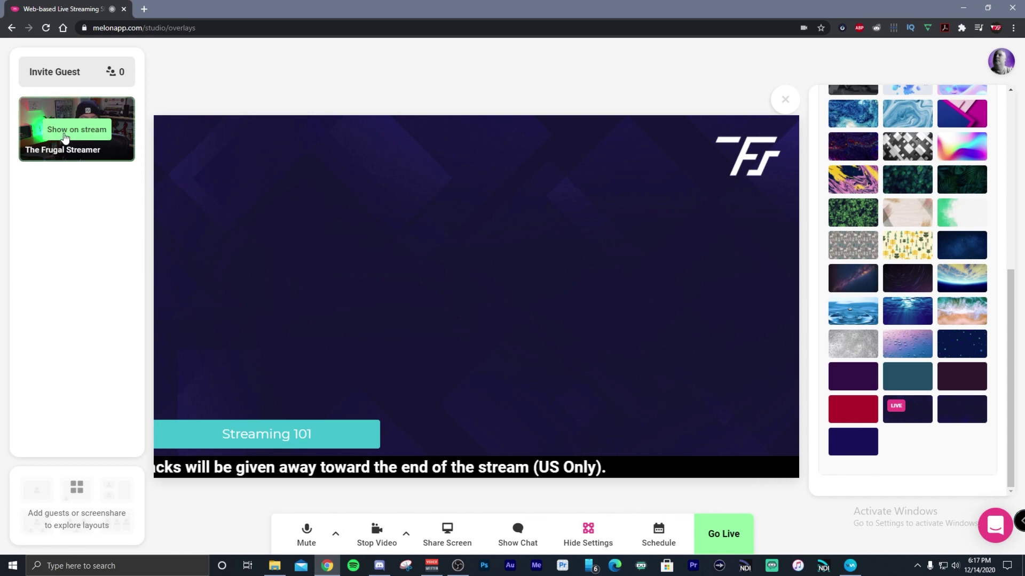
pyautogui.click(65, 138)
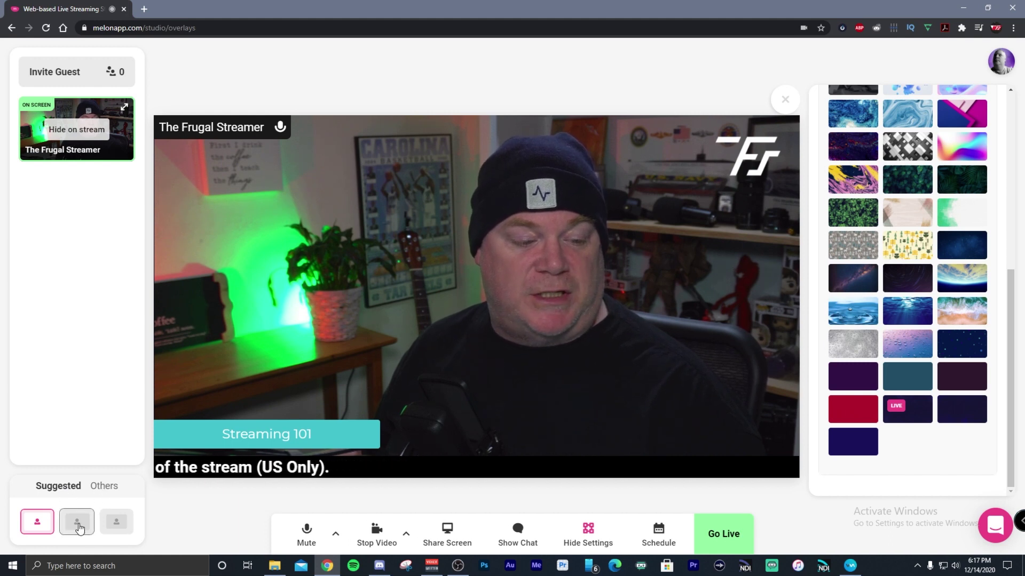
pyautogui.click(80, 525)
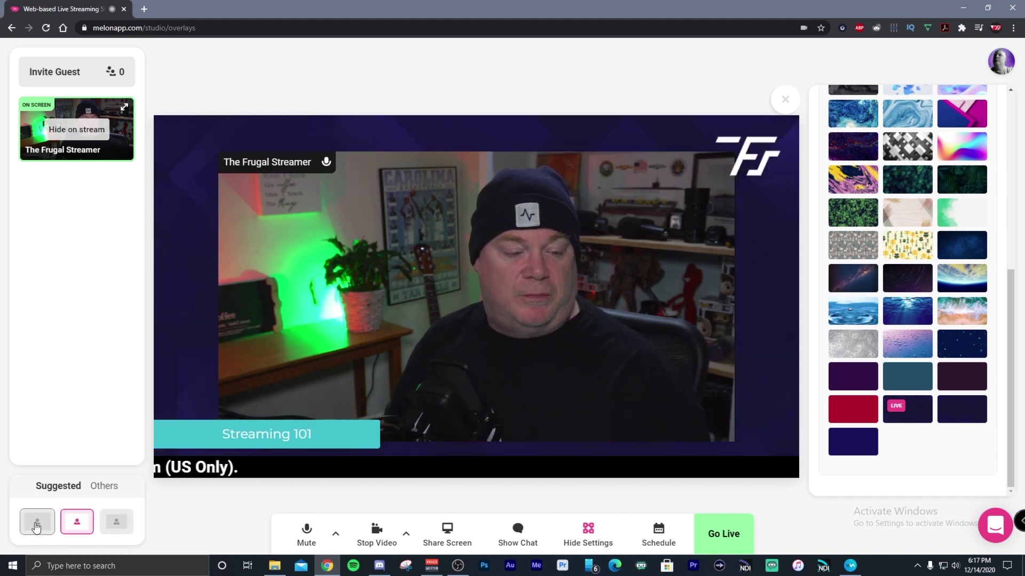
pyautogui.click(109, 529)
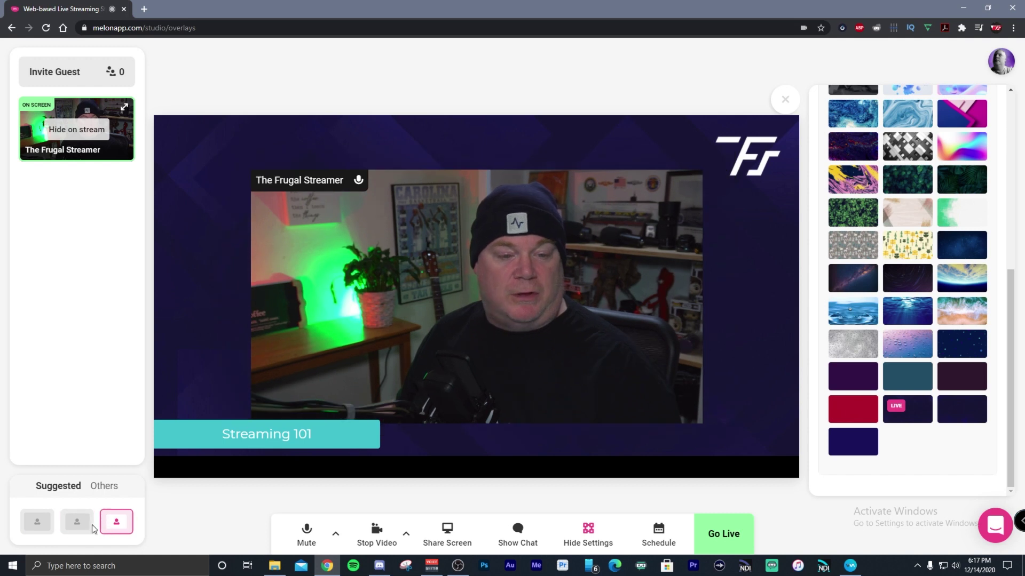
pyautogui.click(39, 524)
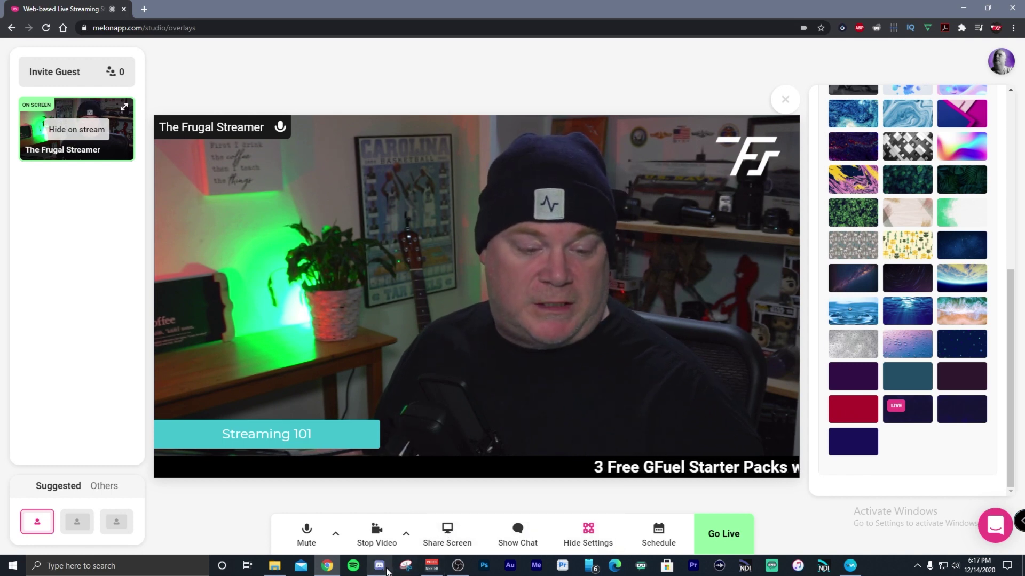
pyautogui.moveTo(376, 572)
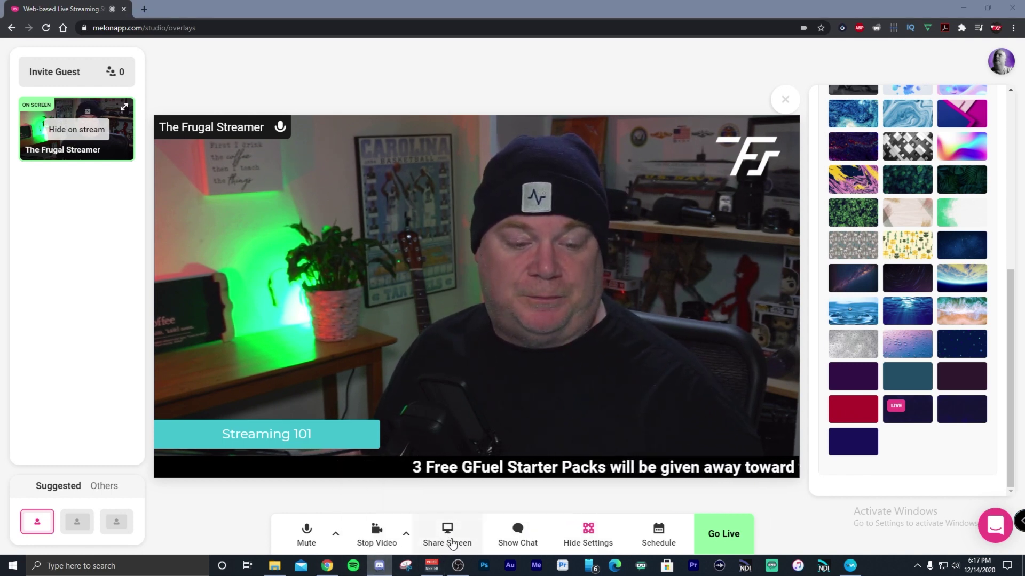
# - Share the Discord announcements window on stream in the large-share layout with a camera inset
pyautogui.click(450, 541)
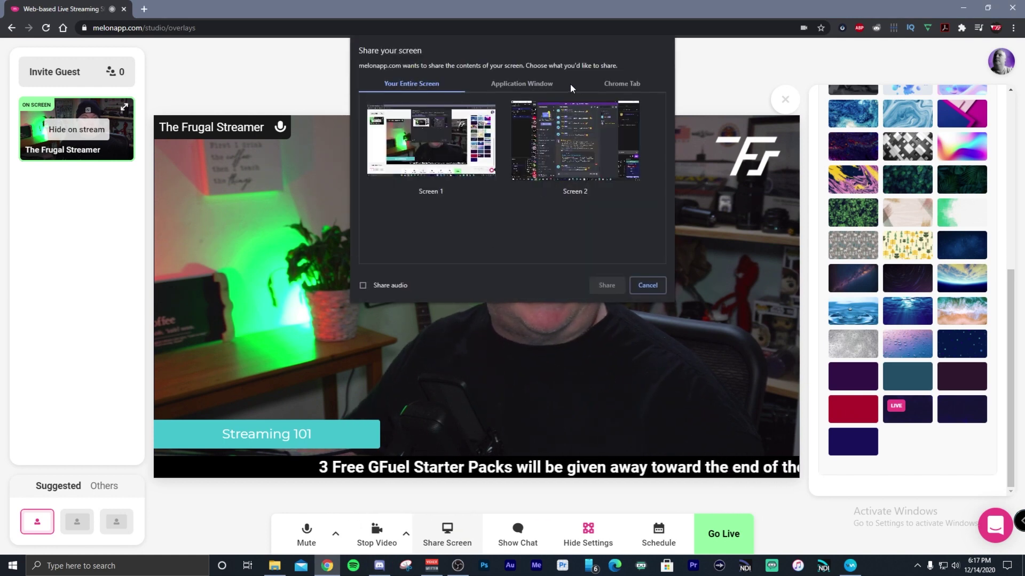
pyautogui.click(523, 84)
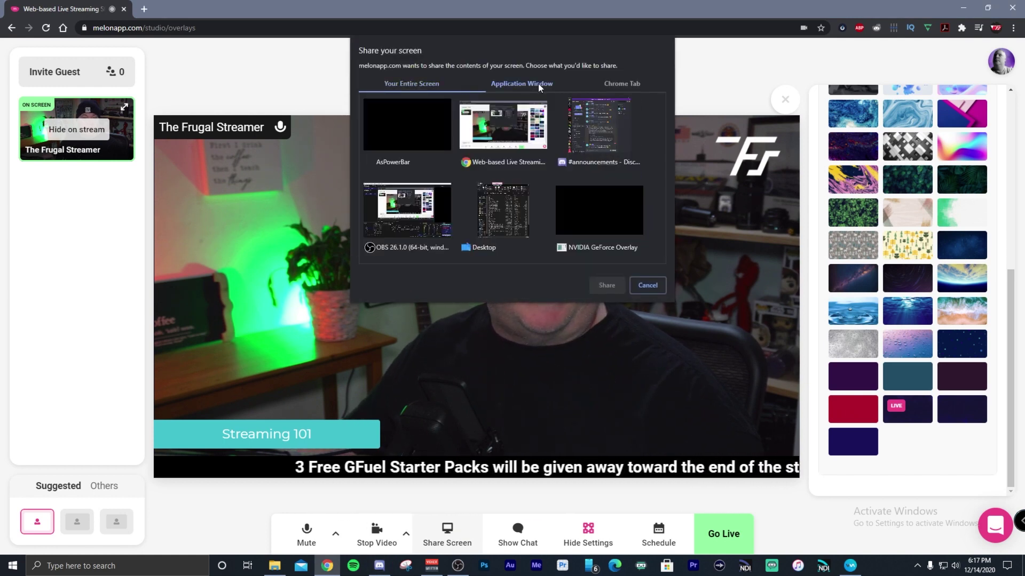
pyautogui.click(599, 128)
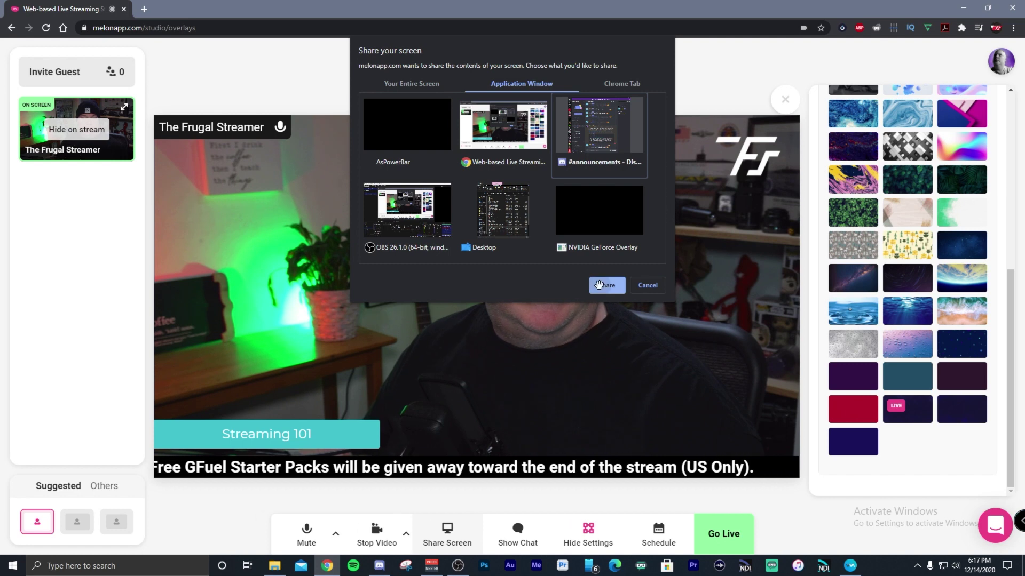
pyautogui.click(606, 285)
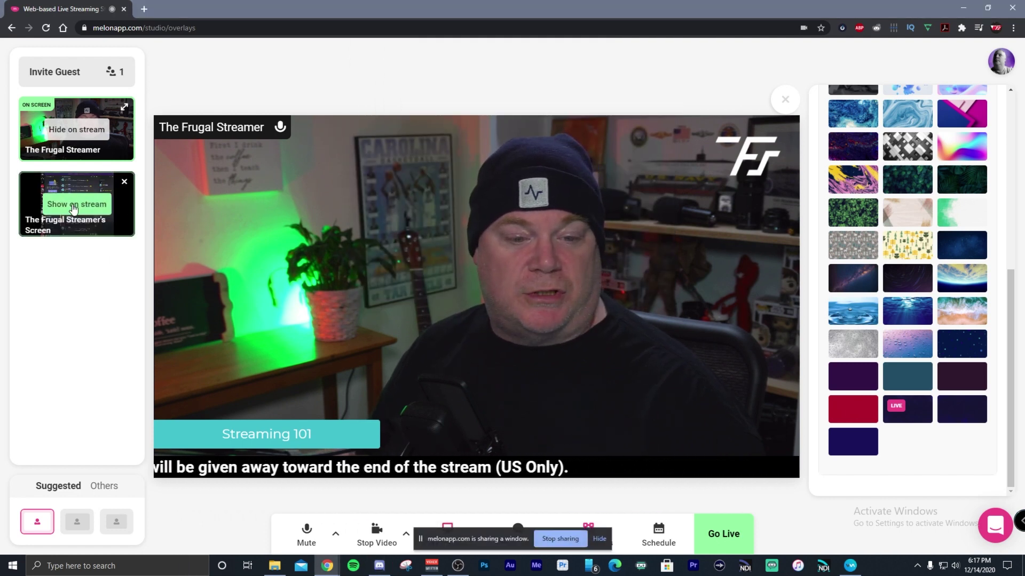
pyautogui.click(74, 206)
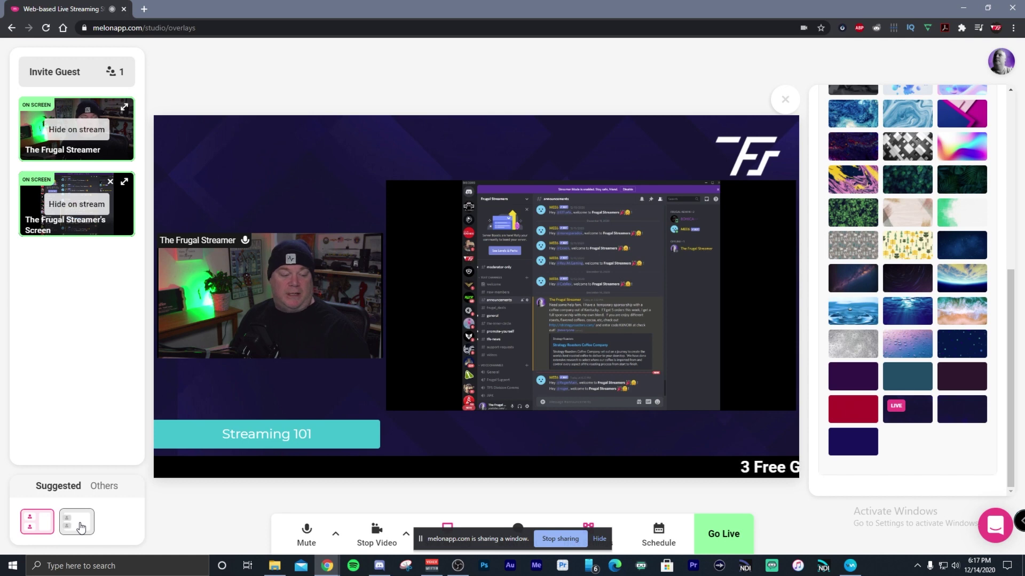
pyautogui.click(80, 527)
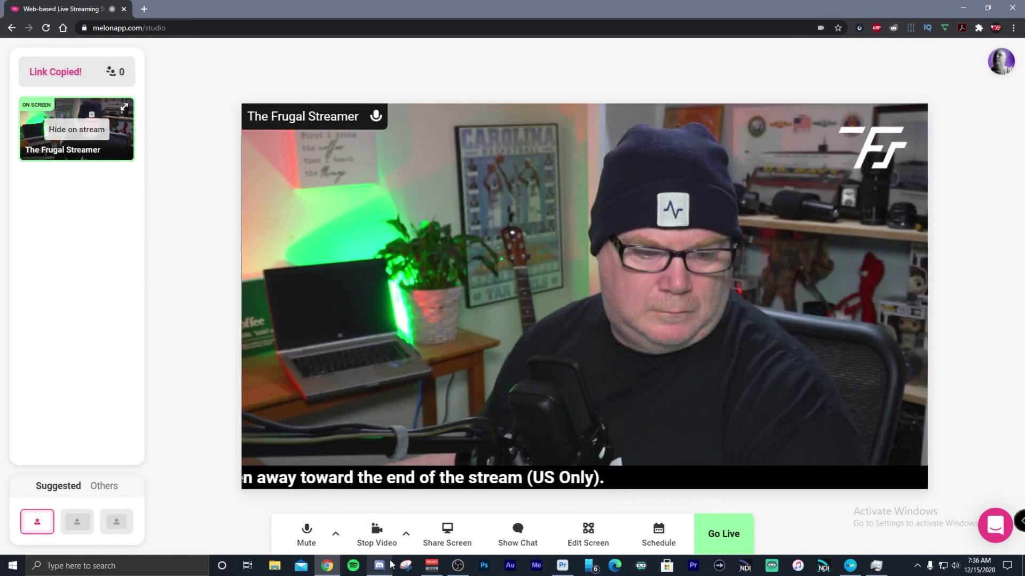
# - Paste the Melon guest invite link into the Discord #testing message box and send it
pyautogui.click(379, 567)
pyautogui.rightClick(536, 526)
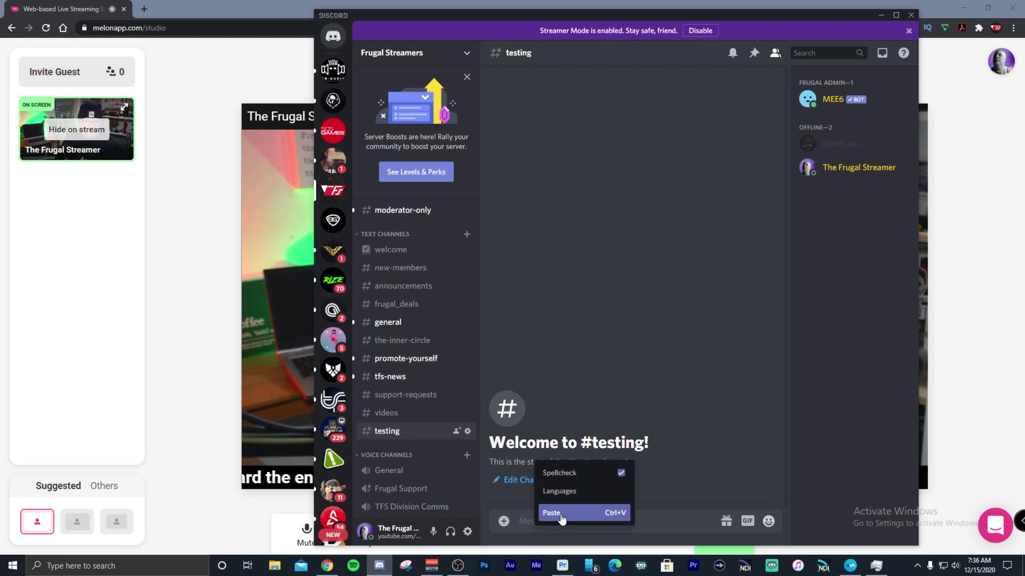
pyautogui.click(551, 513)
pyautogui.press('Return')
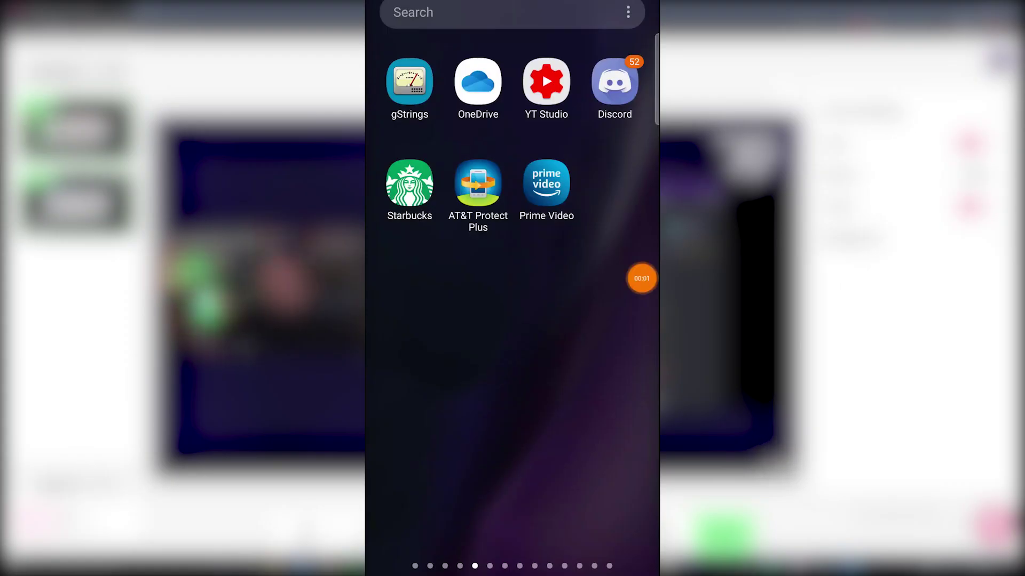
# - In phone Discord, open the Melon link in Frugal Streamers #testing and copy it
pyautogui.click(614, 81)
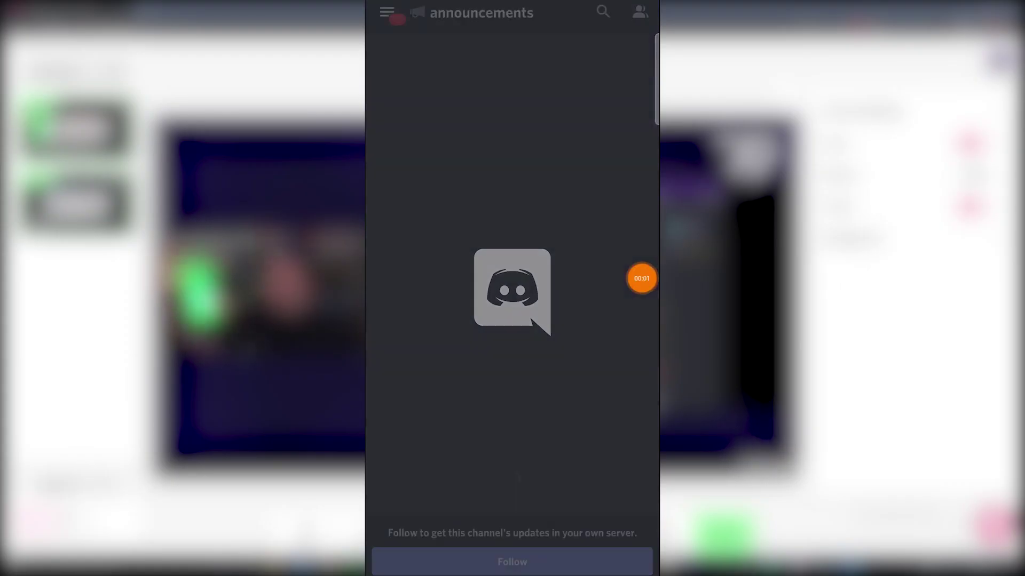
pyautogui.click(384, 9)
pyautogui.click(392, 228)
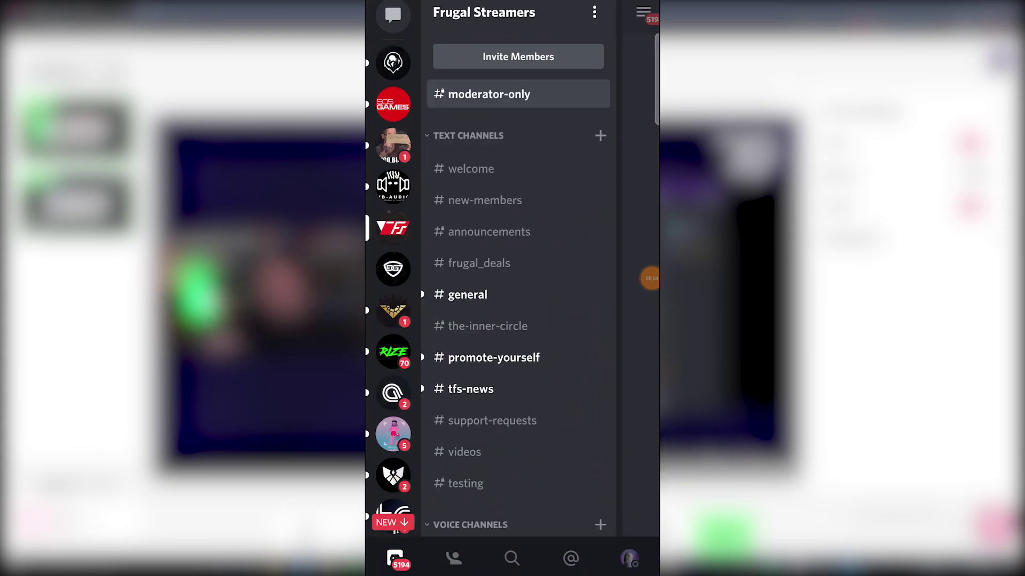
pyautogui.click(466, 483)
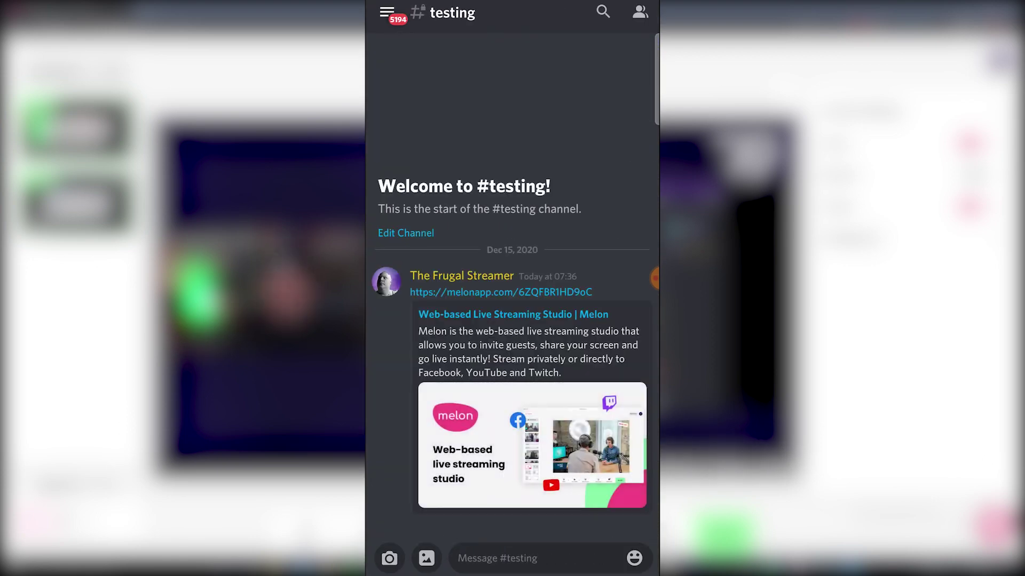
pyautogui.click(501, 292)
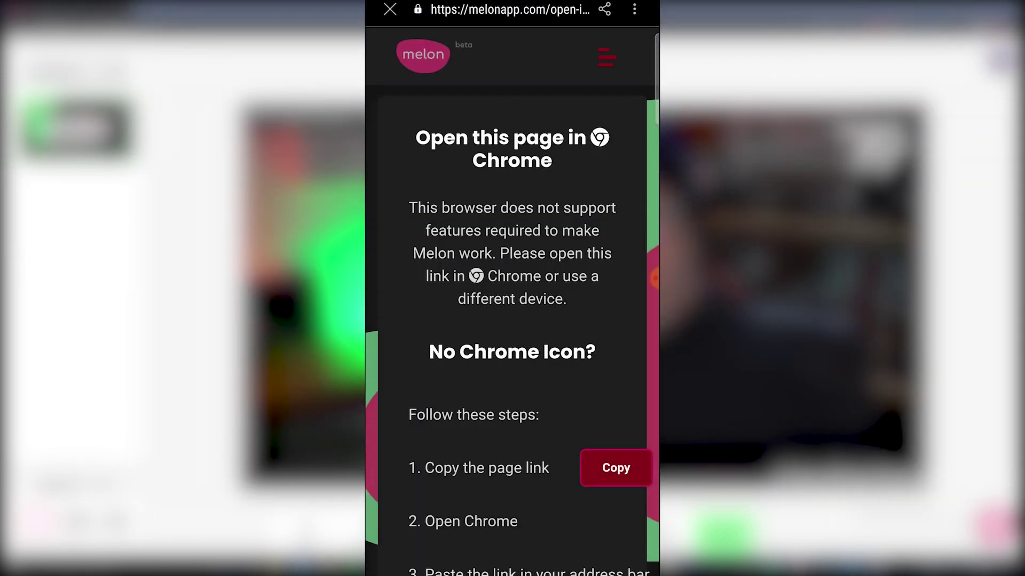
pyautogui.click(616, 468)
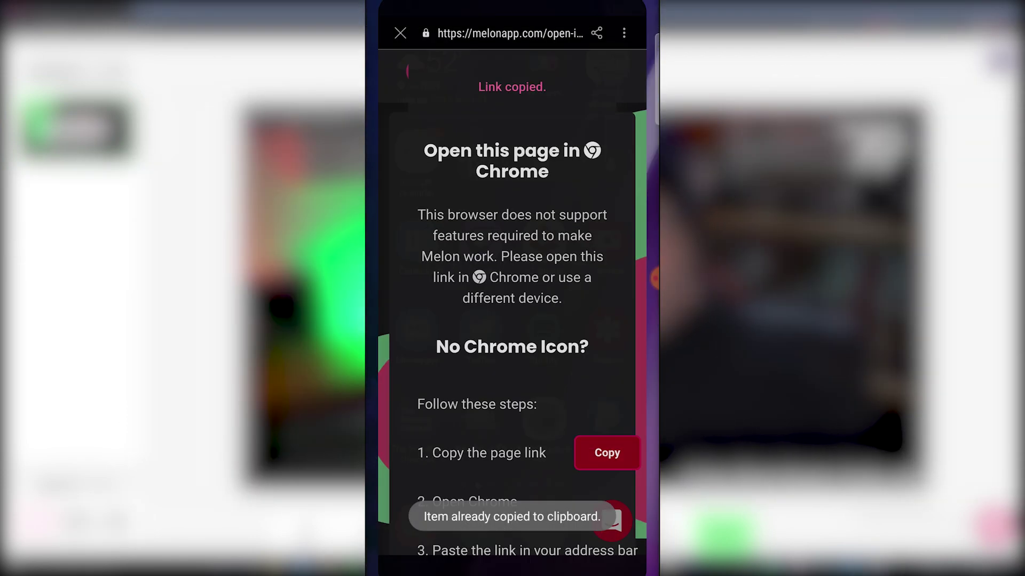
# - Launch Chrome on the phone from the home-screen app folder
pyautogui.press('super')
pyautogui.click(414, 201)
pyautogui.click(481, 200)
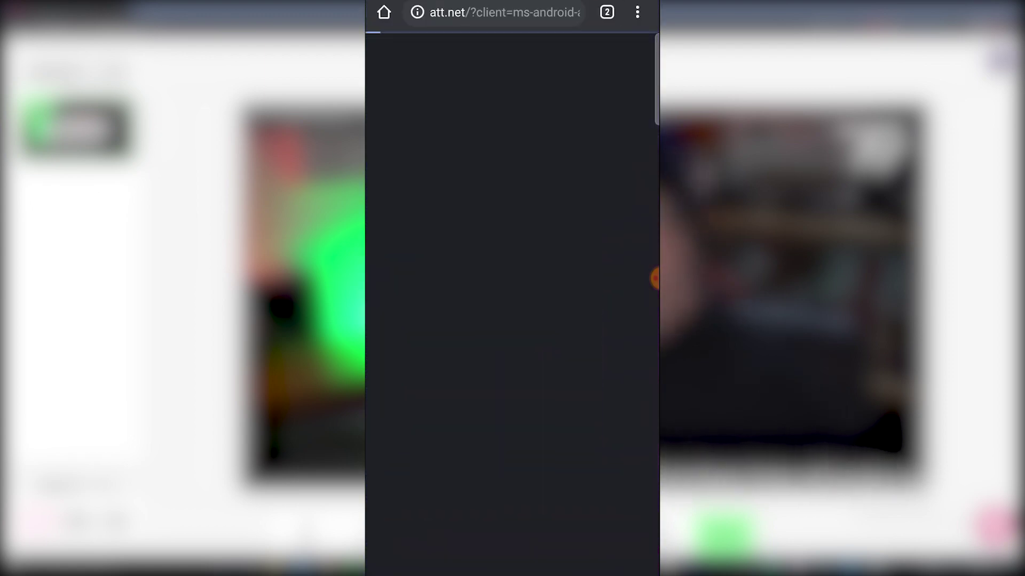
# - Open the copied invite link in phone Chrome, review the camera options, and join as a guest
pyautogui.click(504, 12)
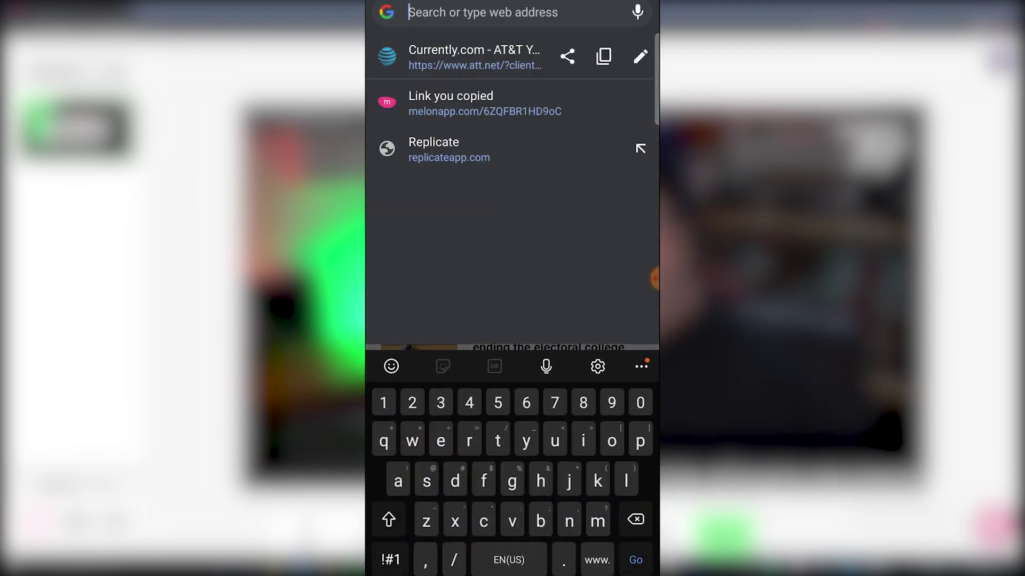
pyautogui.click(485, 103)
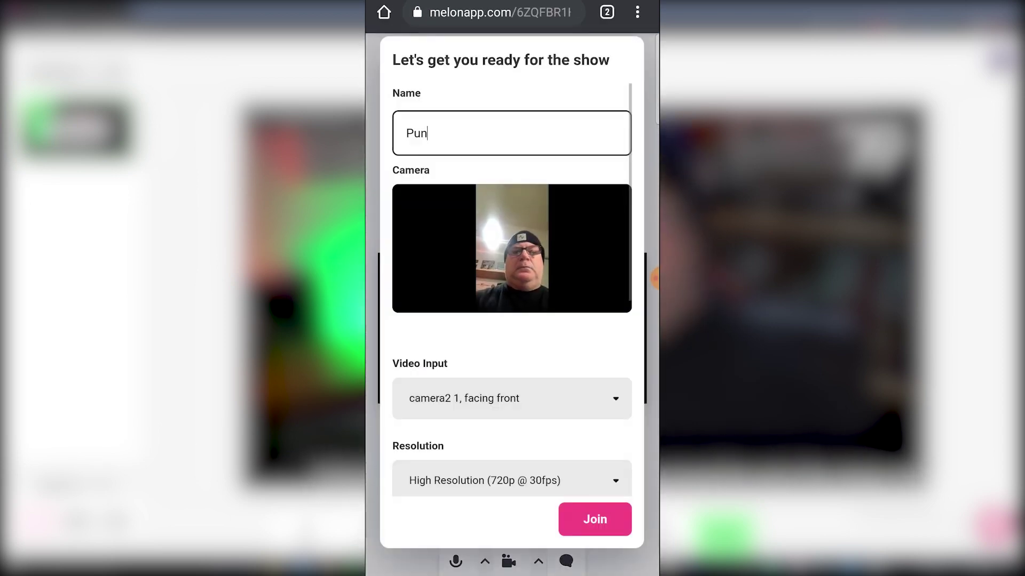
pyautogui.click(511, 398)
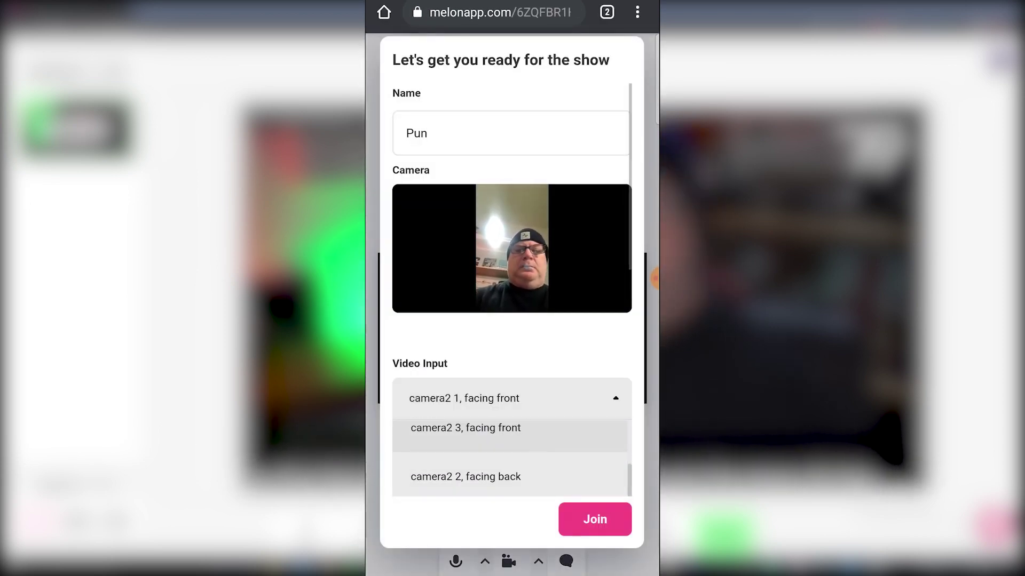
pyautogui.scroll(-4, 512, 288)
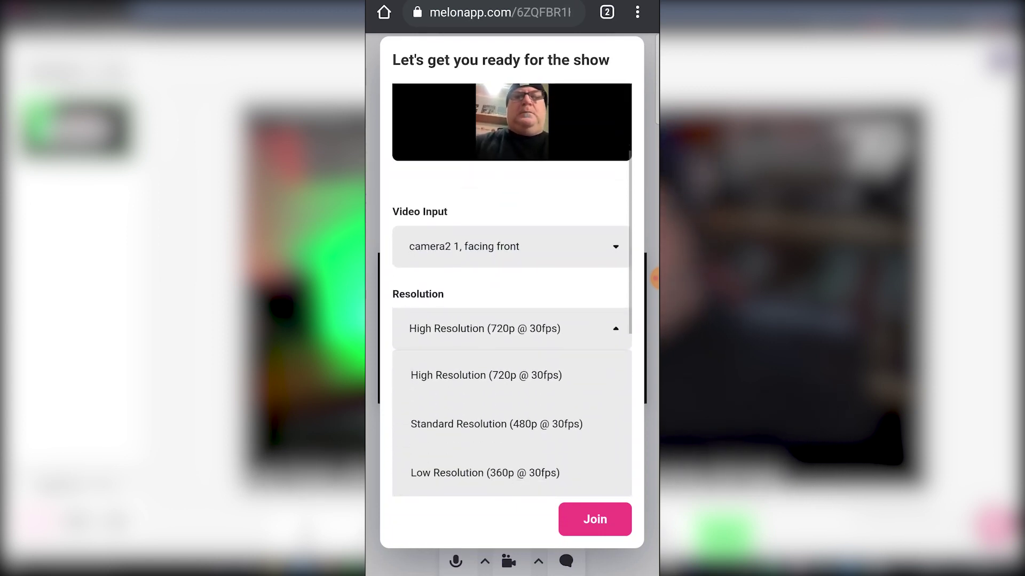
pyautogui.scroll(-2, 511, 288)
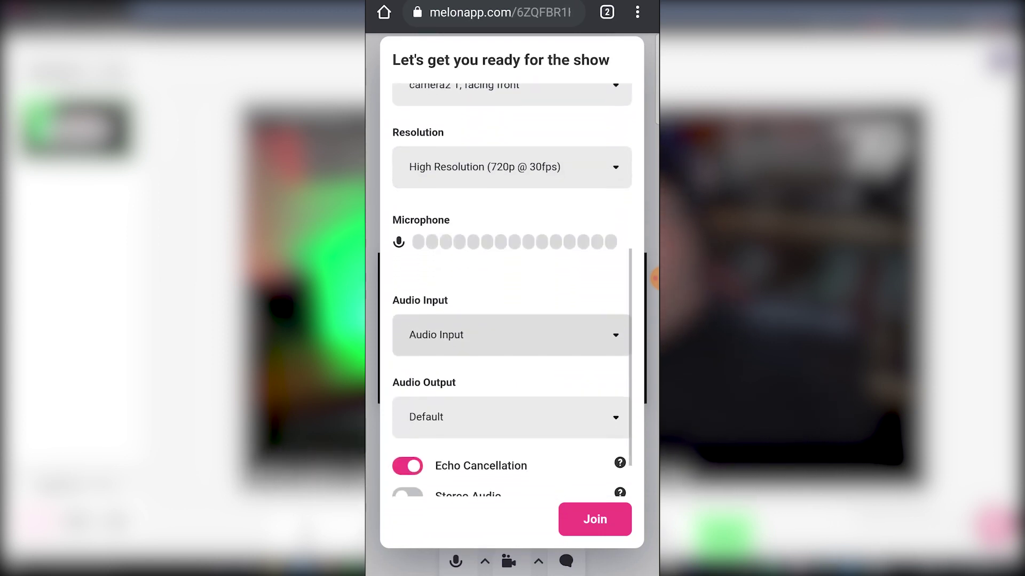
pyautogui.scroll(-1, 511, 288)
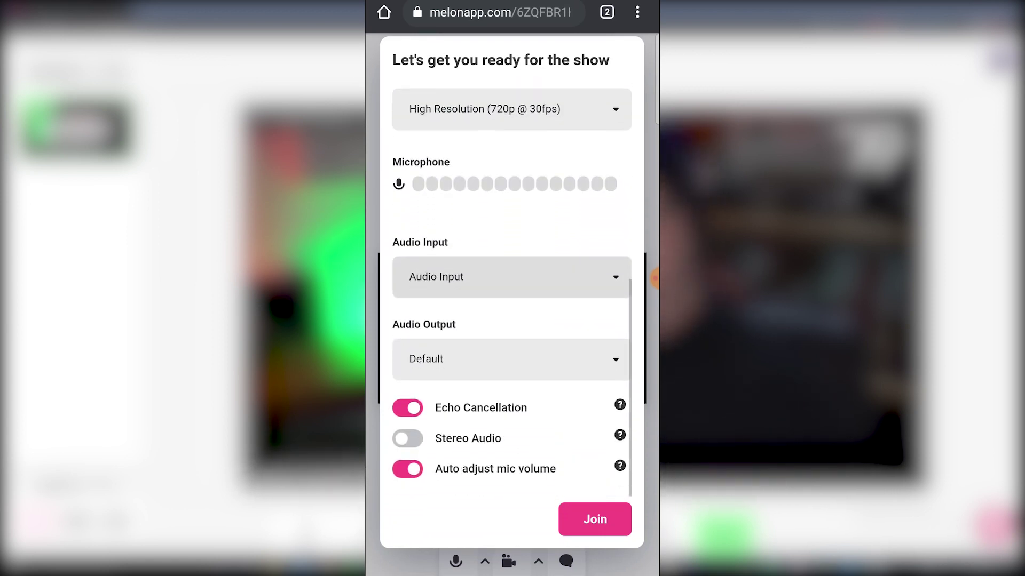
pyautogui.click(594, 519)
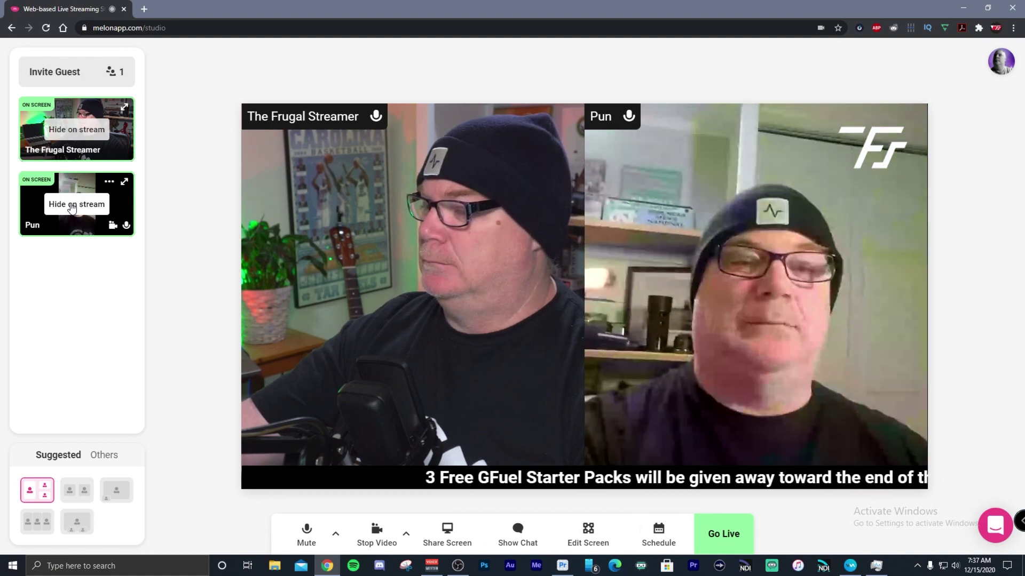
# - Switch to the side-by-side layout, then share the OBS window and show it on stream
pyautogui.click(85, 491)
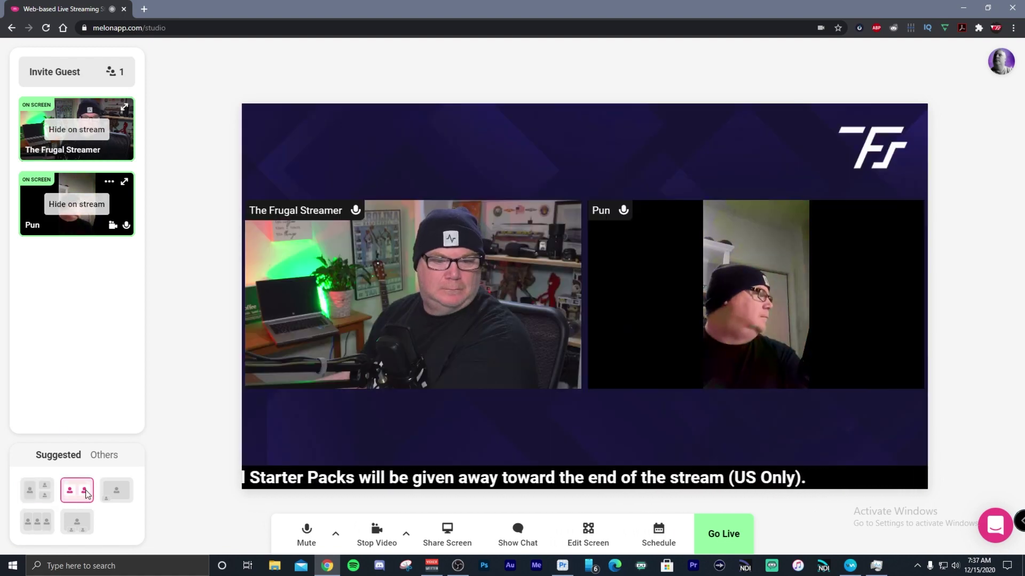
pyautogui.click(444, 531)
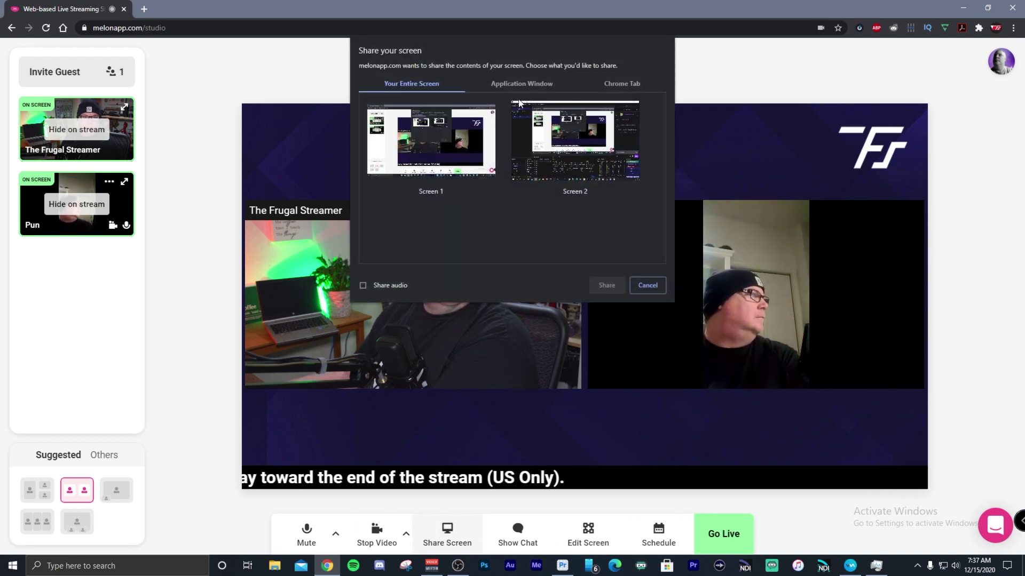
pyautogui.click(524, 83)
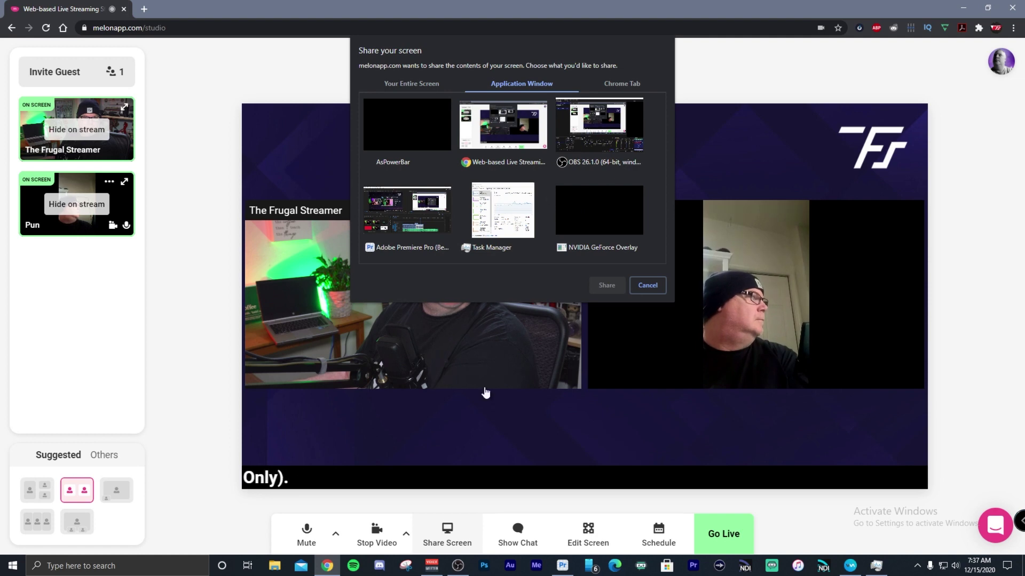
pyautogui.click(592, 143)
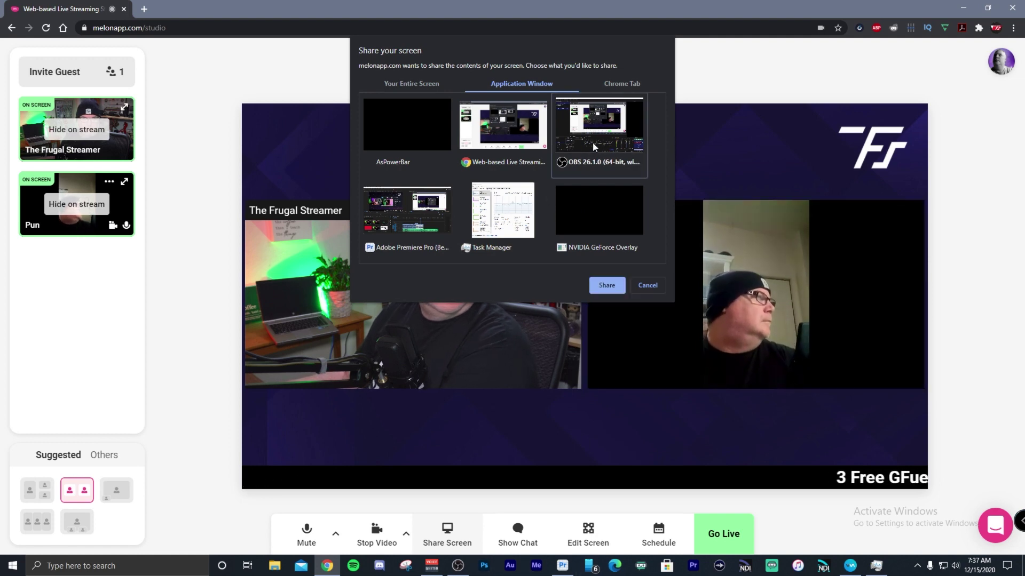
pyautogui.click(606, 284)
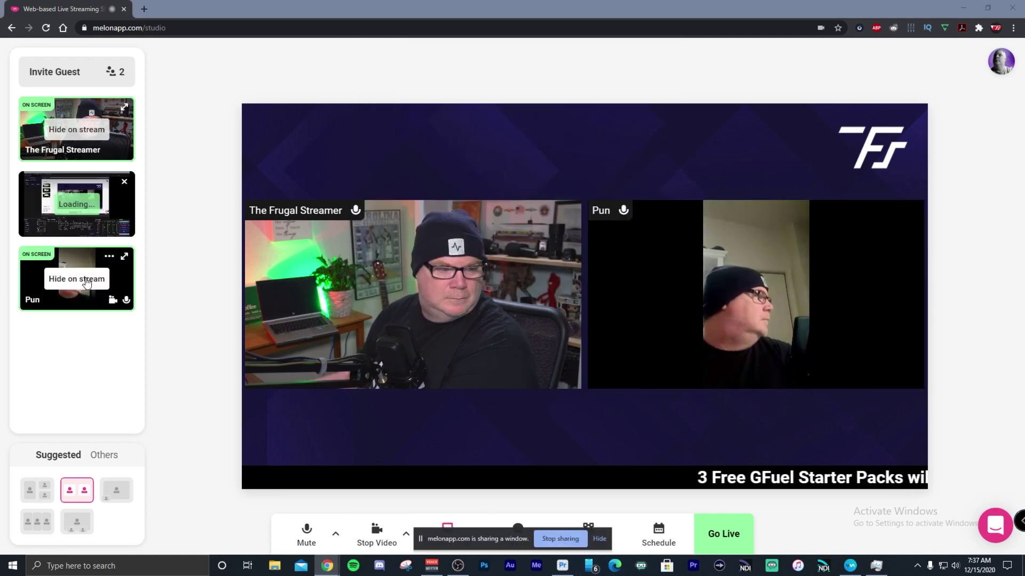
pyautogui.click(86, 203)
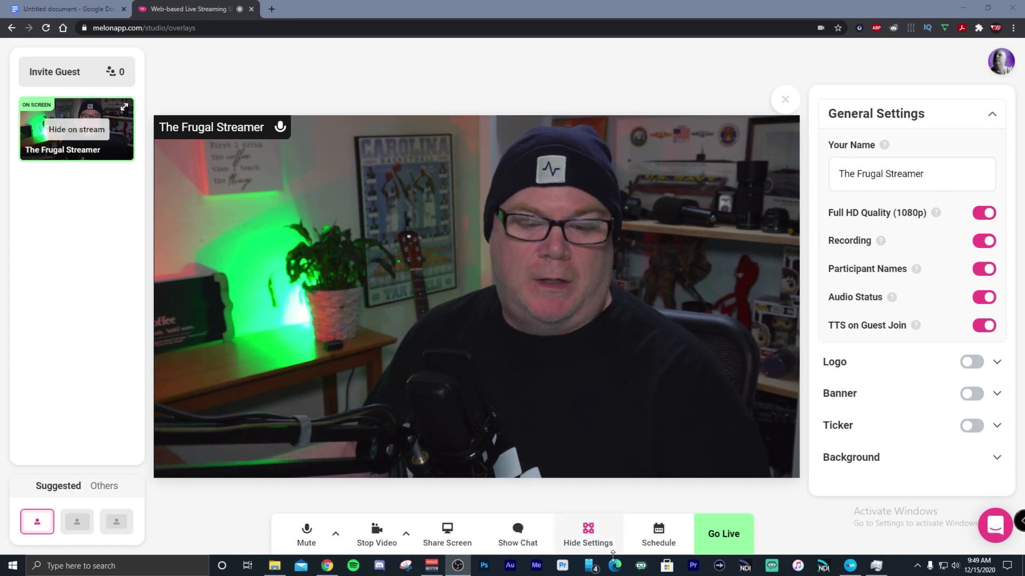
# - Change the Your Name field in the Edit Screen general settings to 'Pun'
pyautogui.click(597, 537)
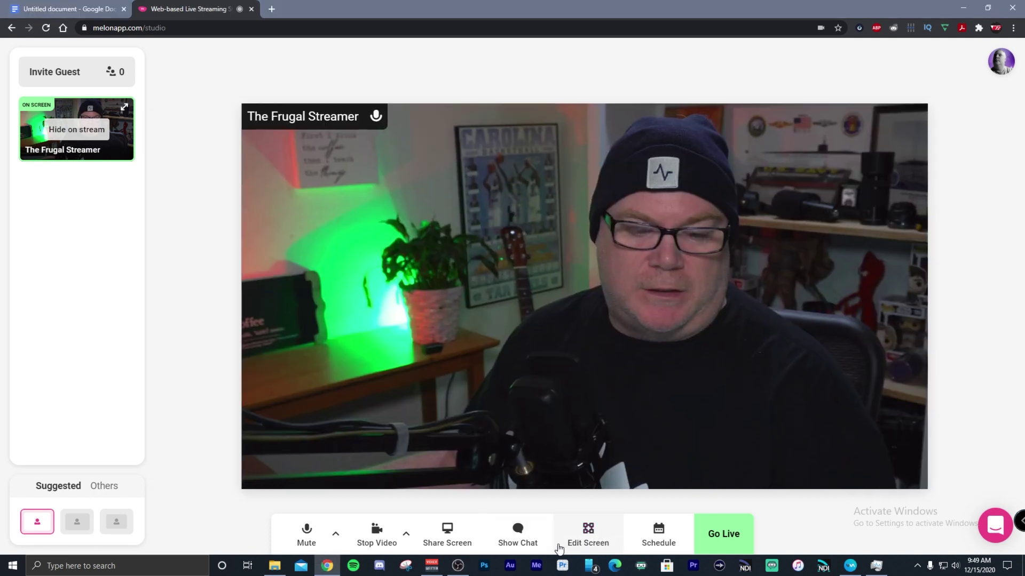
pyautogui.click(584, 542)
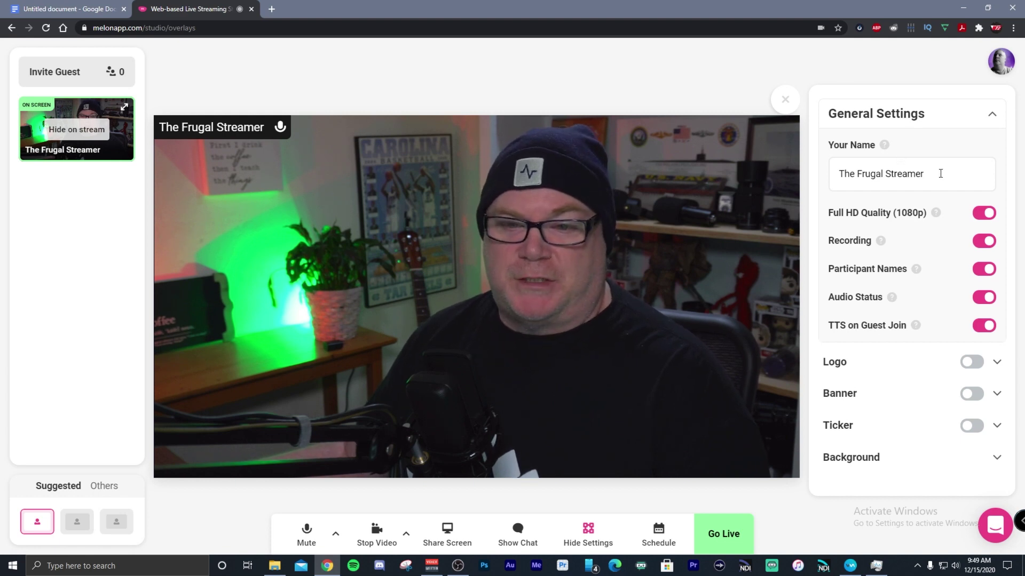
pyautogui.moveTo(941, 174); pyautogui.dragTo(834, 180)
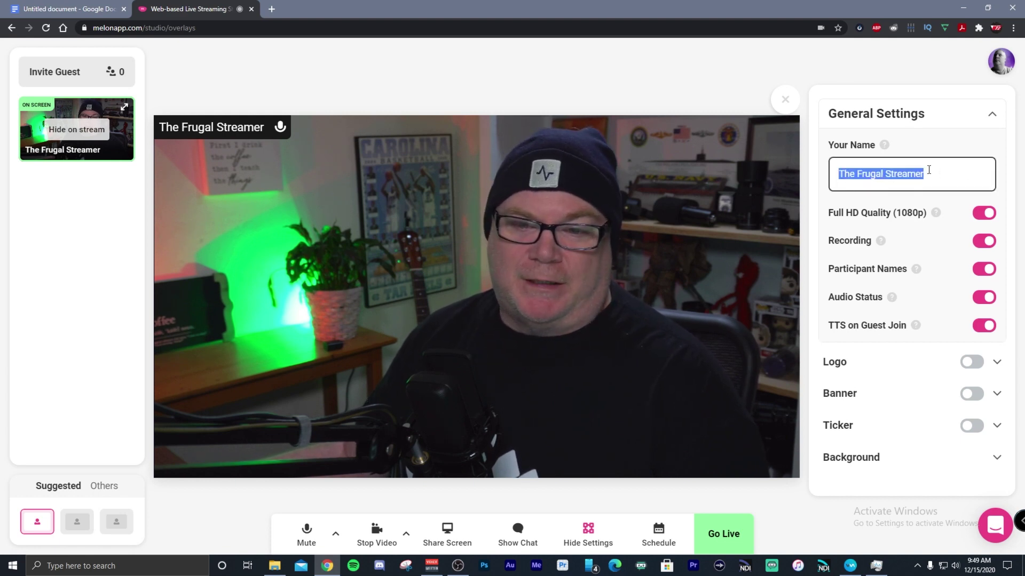
pyautogui.moveTo(850, 172); pyautogui.dragTo(935, 176)
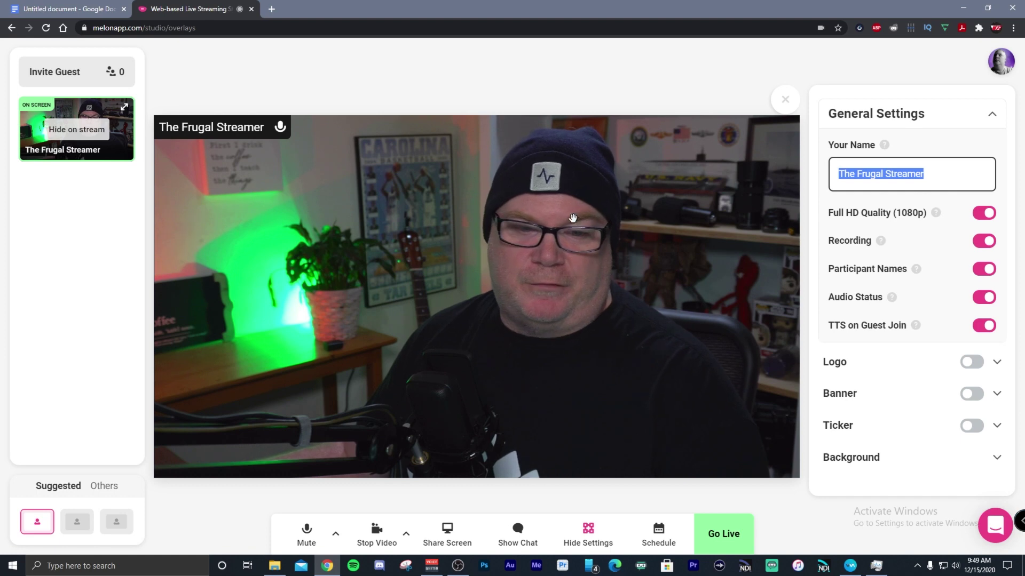
pyautogui.click(927, 176)
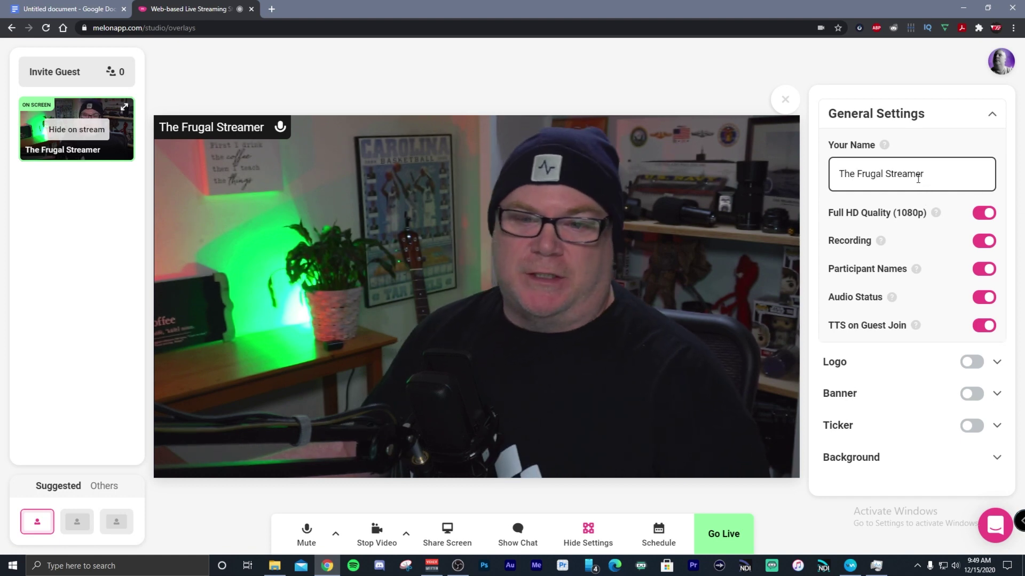
pyautogui.moveTo(929, 173); pyautogui.dragTo(809, 179)
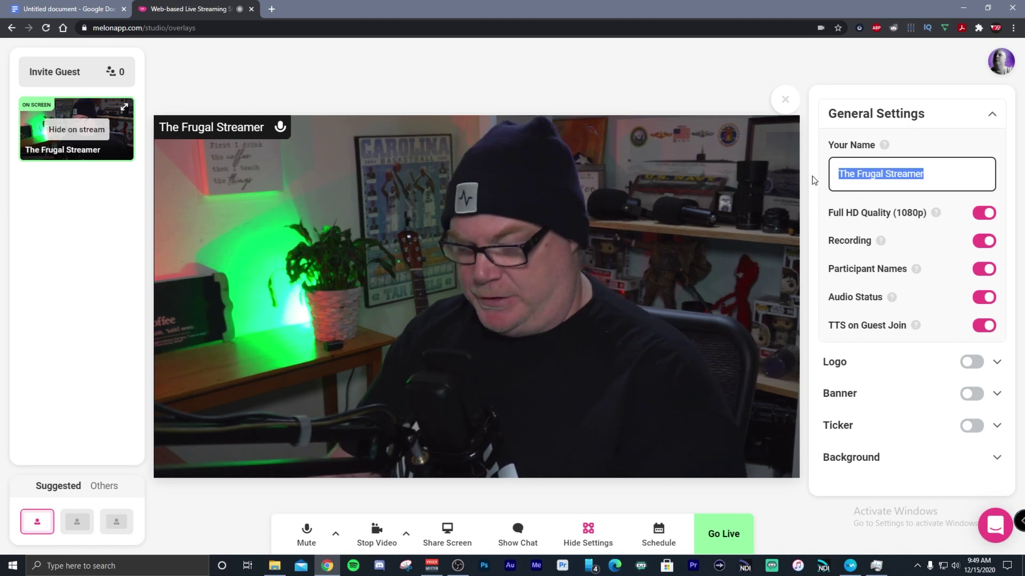
pyautogui.write('z')
pyautogui.press('BackSpace')
pyautogui.write('Pun')
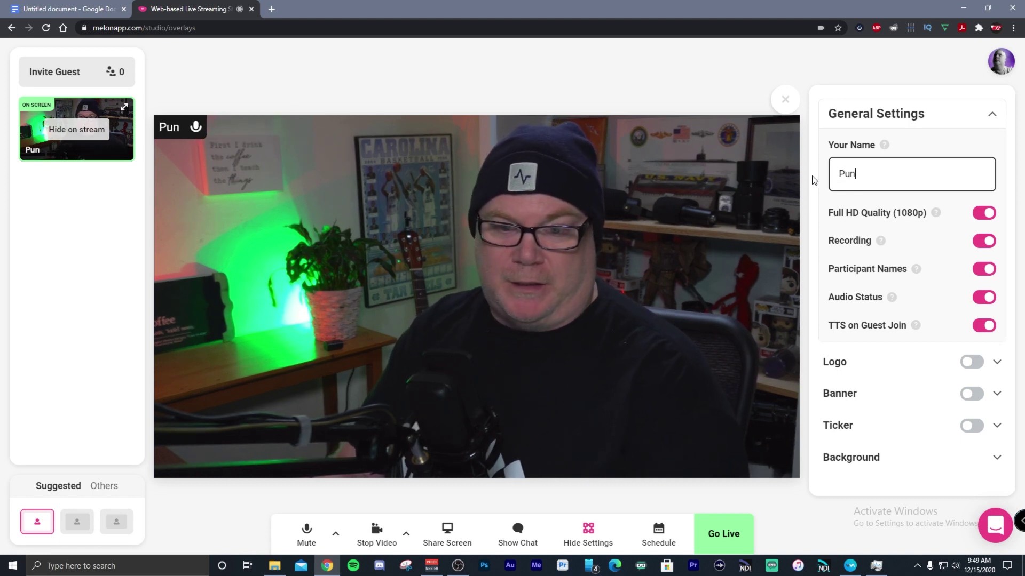
pyautogui.click(931, 142)
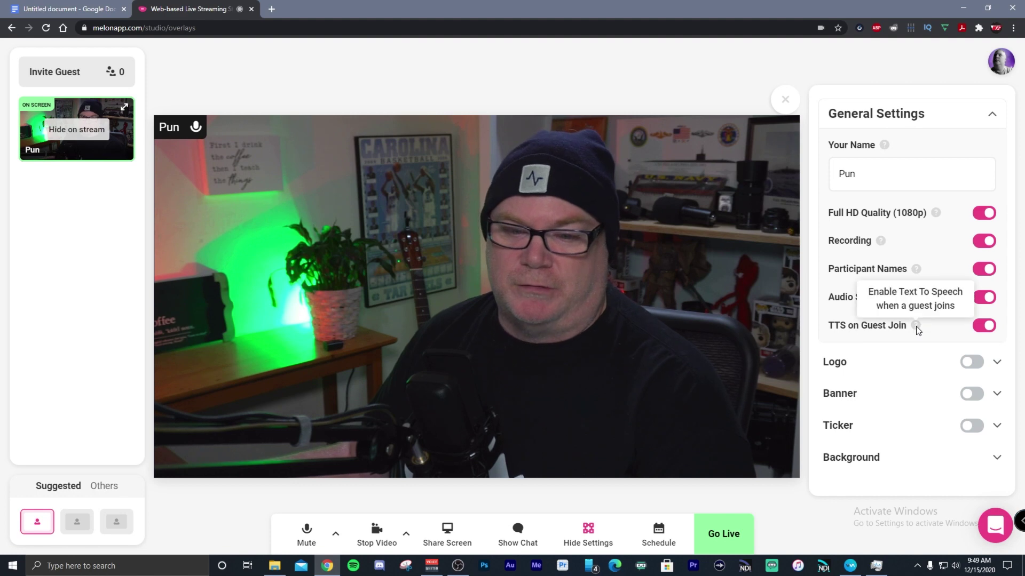
# - Turn on the Logo overlay in the settings panel
pyautogui.click(973, 363)
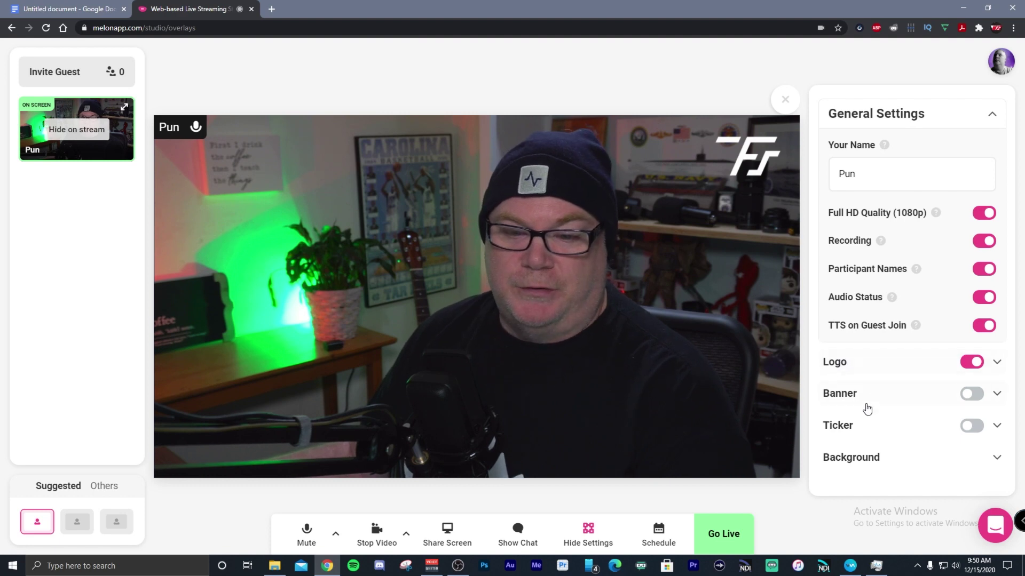
# - Turn on the Banner overlay and change its text to 'Streaming 101'
pyautogui.click(977, 395)
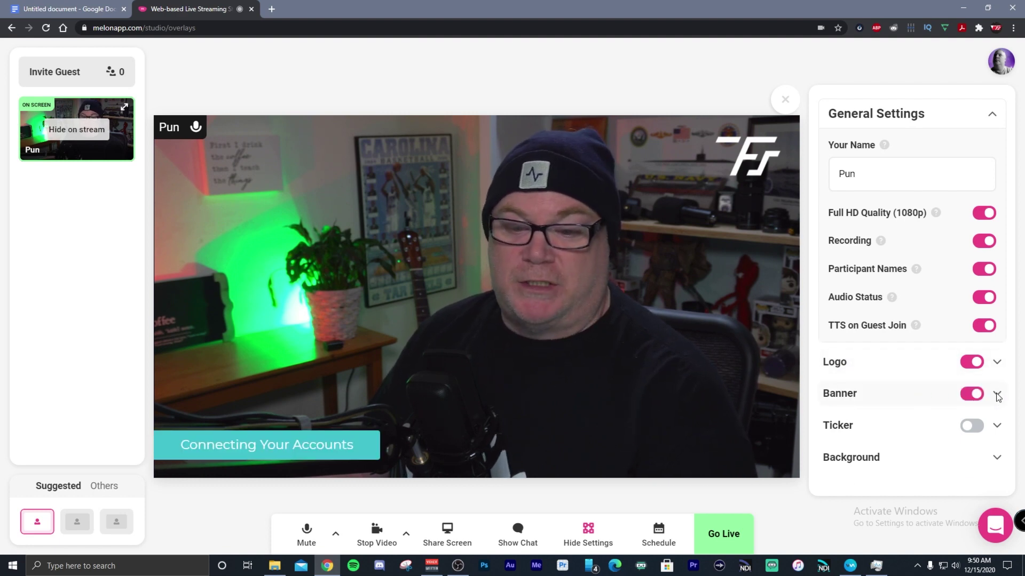
pyautogui.click(996, 394)
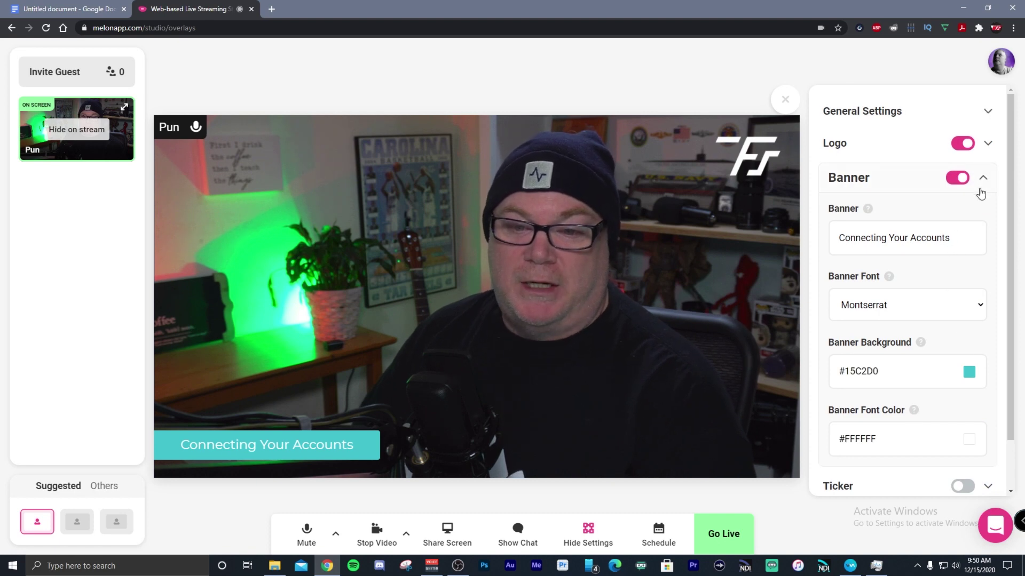
pyautogui.moveTo(960, 240); pyautogui.dragTo(818, 241)
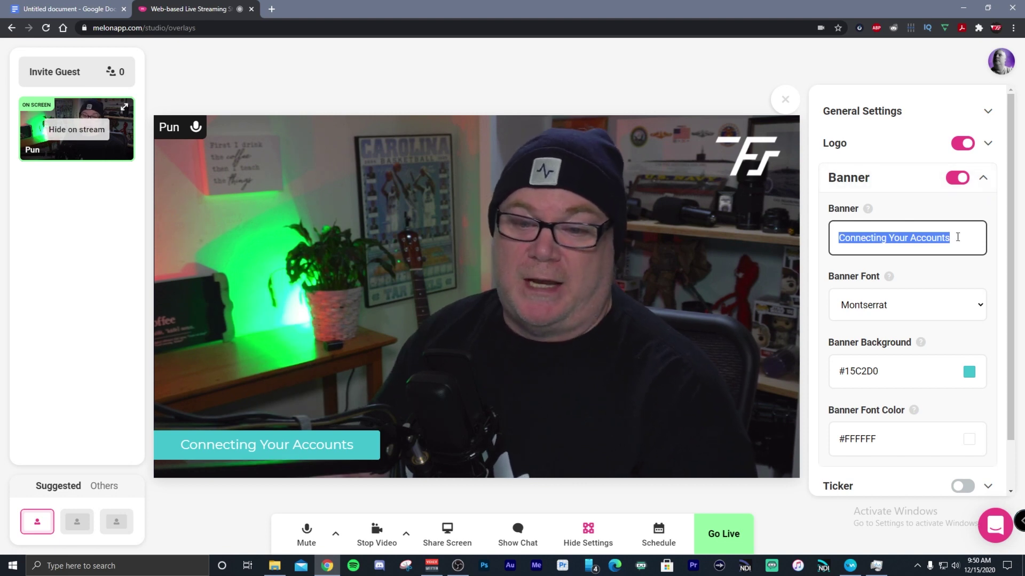
pyautogui.press('BackSpace')
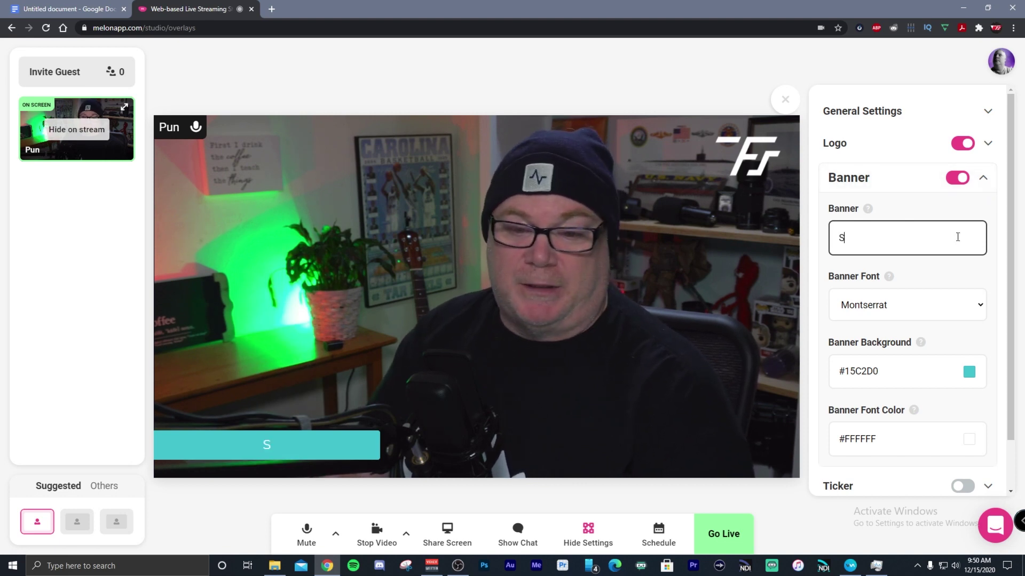
pyautogui.write('Streaming ')
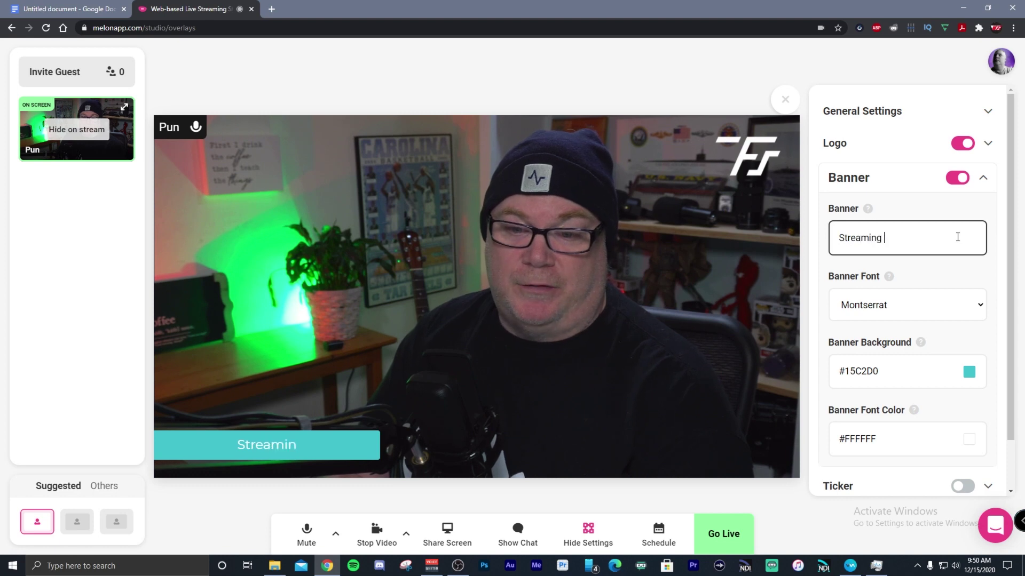
pyautogui.write('101')
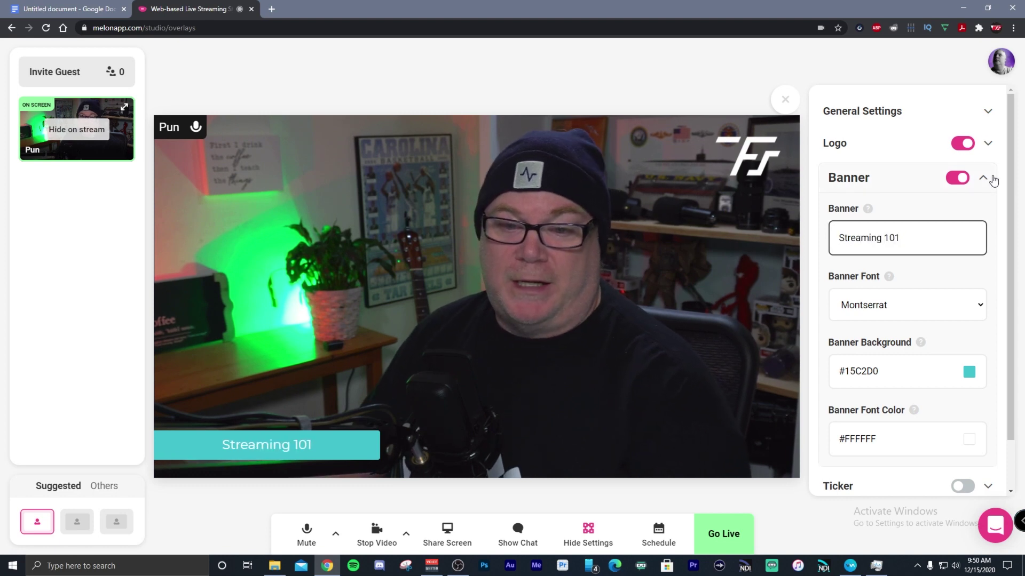
# - Collapse the Banner settings and expand the Ticker settings
pyautogui.click(984, 179)
pyautogui.click(994, 180)
pyautogui.click(993, 180)
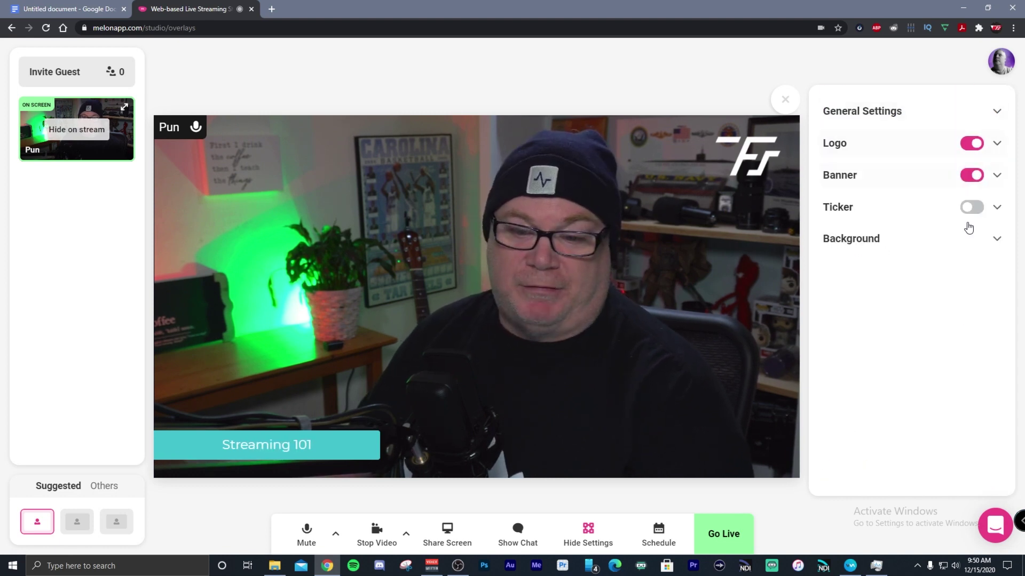
pyautogui.click(998, 207)
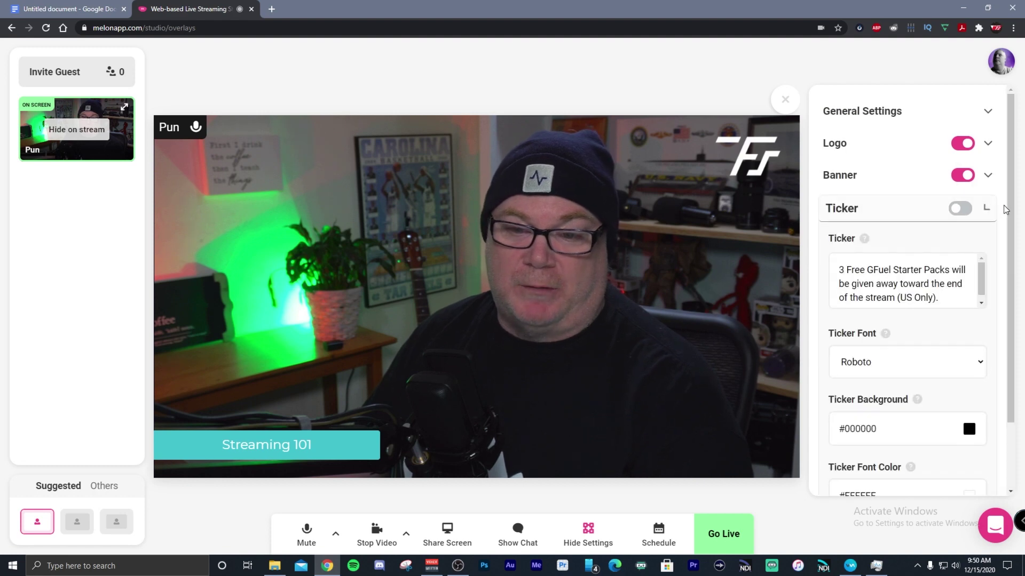
# - Toggle the Ticker overlay on, then turn it back off
pyautogui.click(956, 210)
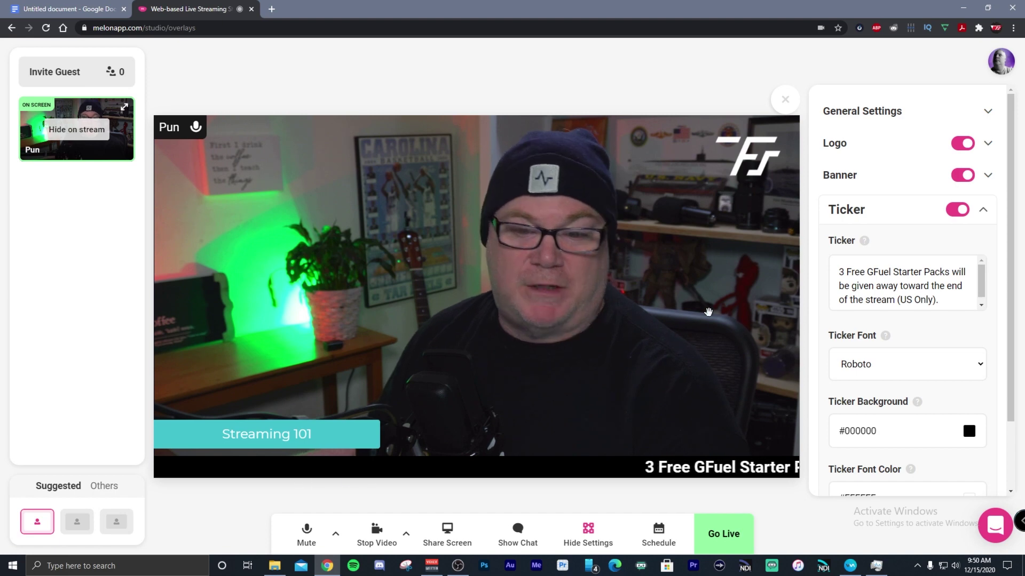
pyautogui.tripleClick(906, 270)
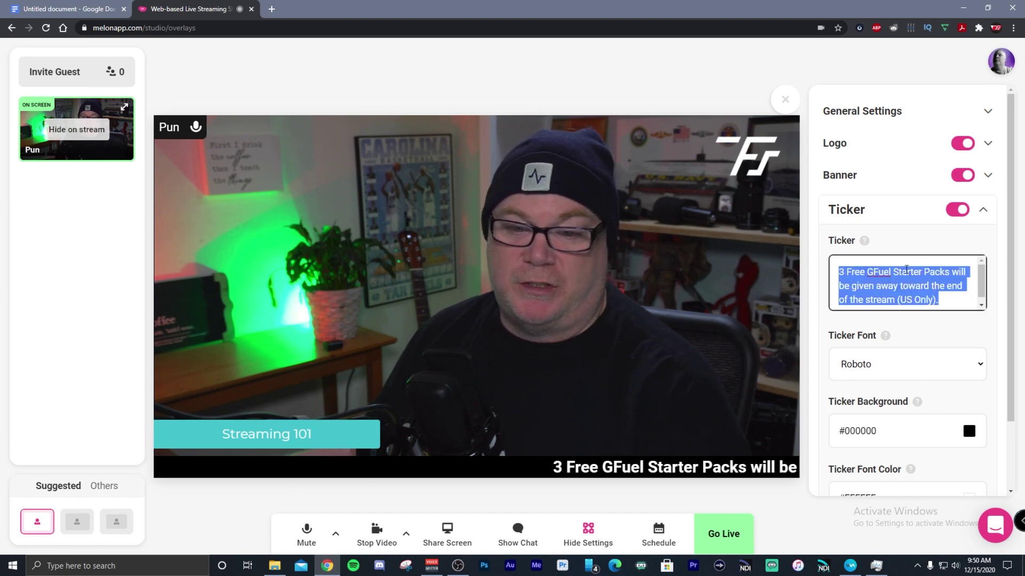
pyautogui.click(950, 211)
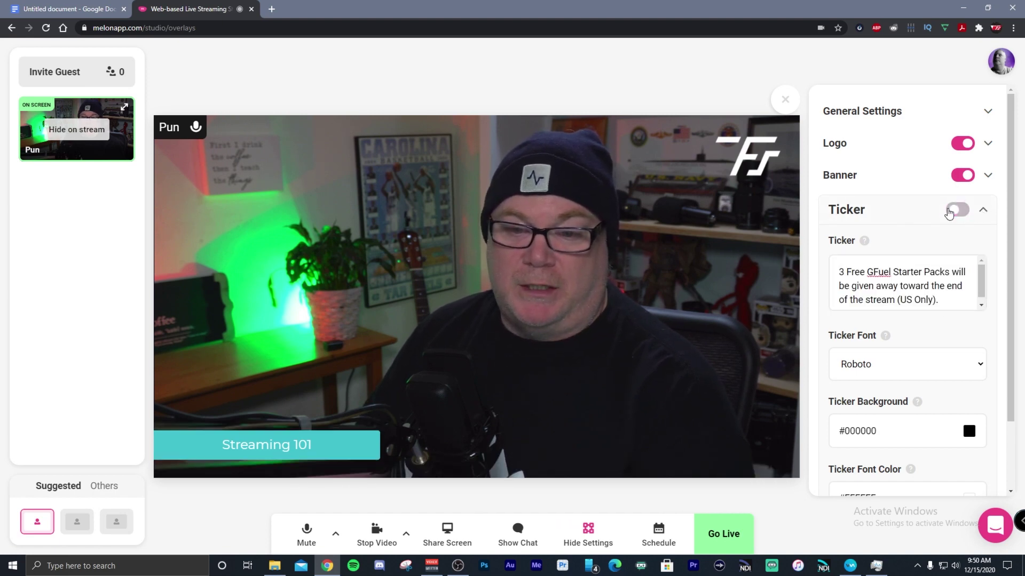
pyautogui.moveTo(952, 302); pyautogui.dragTo(817, 261)
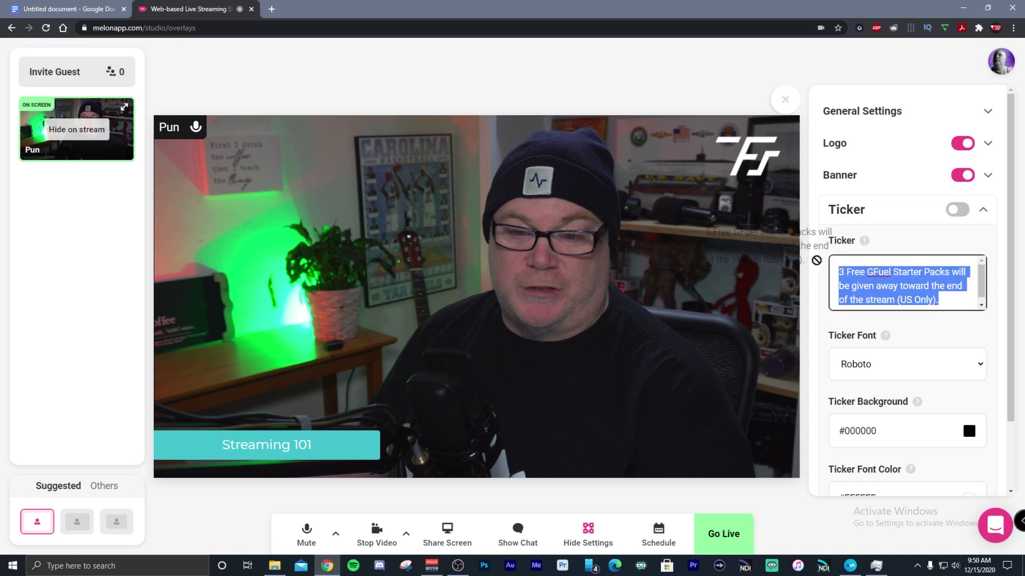
# - Switch the Streaming 101 banner off and back on, then collapse its settings
pyautogui.click(990, 181)
pyautogui.click(984, 179)
pyautogui.click(964, 177)
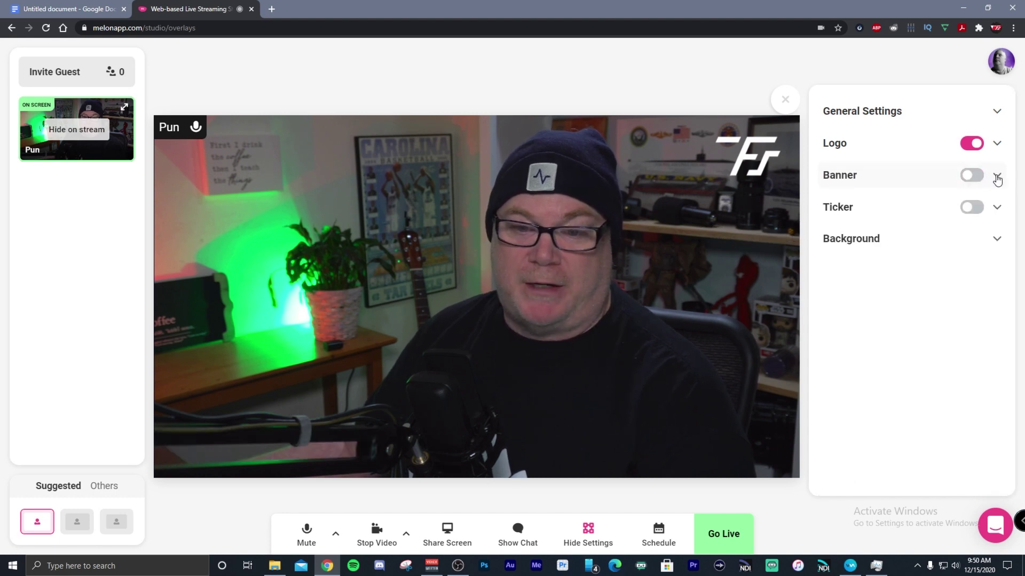
pyautogui.click(988, 177)
pyautogui.moveTo(955, 239); pyautogui.dragTo(948, 216)
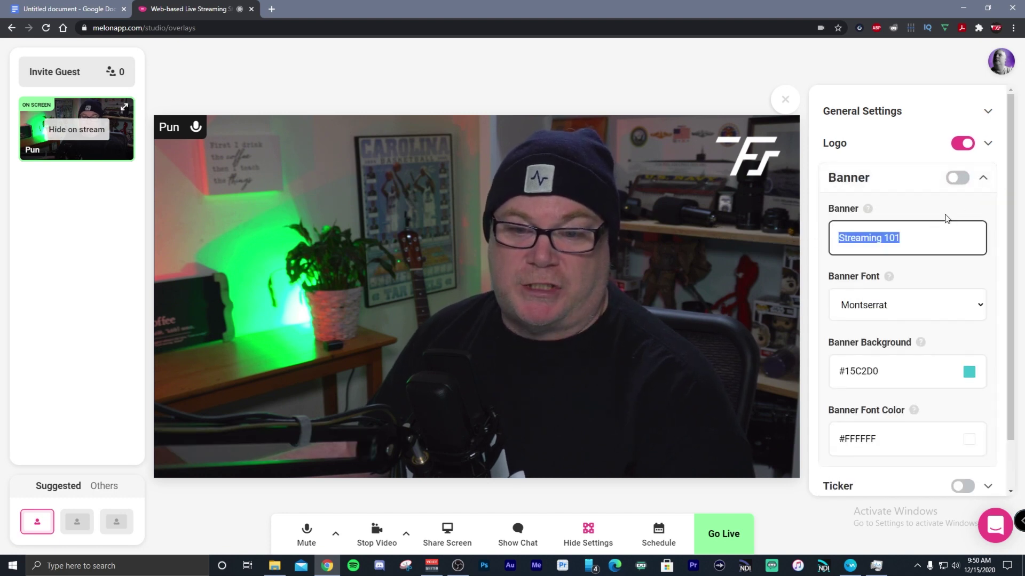
pyautogui.click(961, 179)
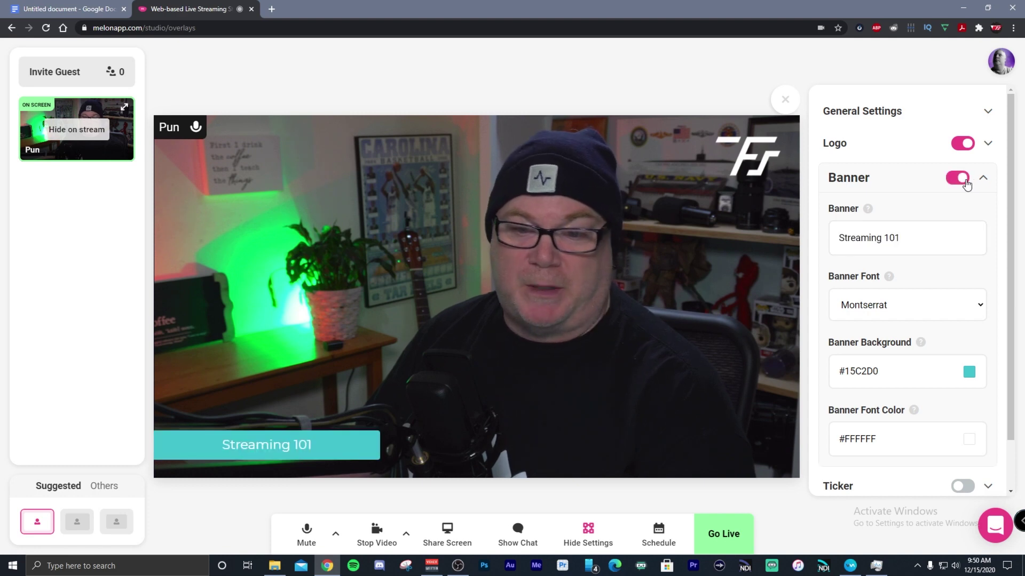
pyautogui.click(983, 182)
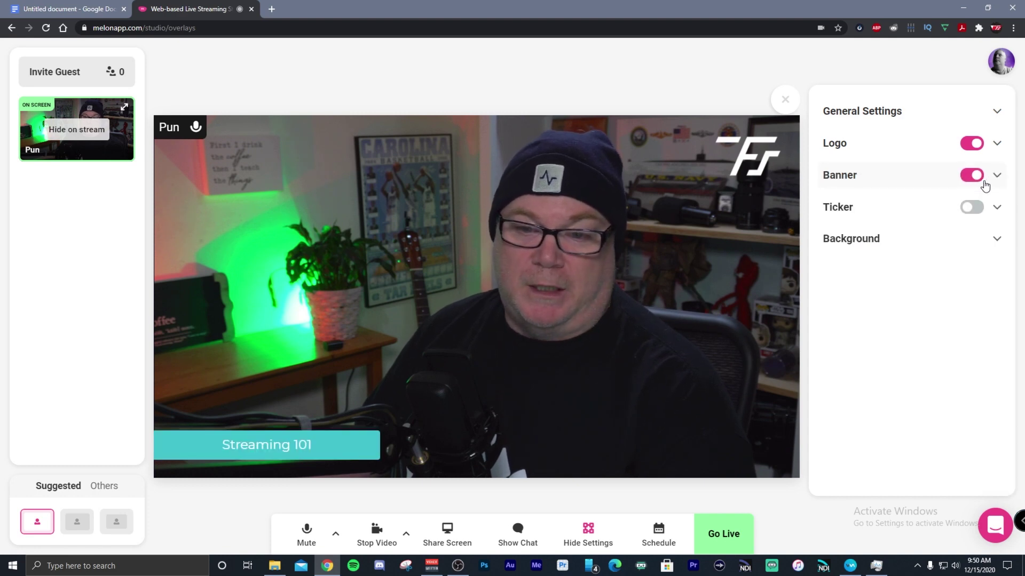
pyautogui.click(988, 250)
# - Use the framed background layout and try navy, purple, teal, maroon and dark navy backgrounds
pyautogui.scroll(-6, 944, 273)
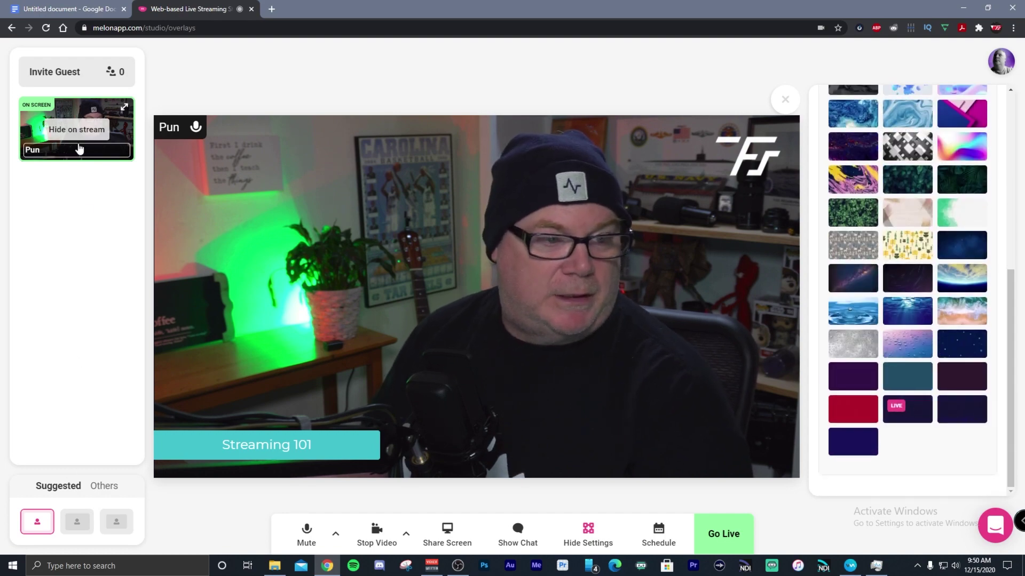
pyautogui.click(76, 534)
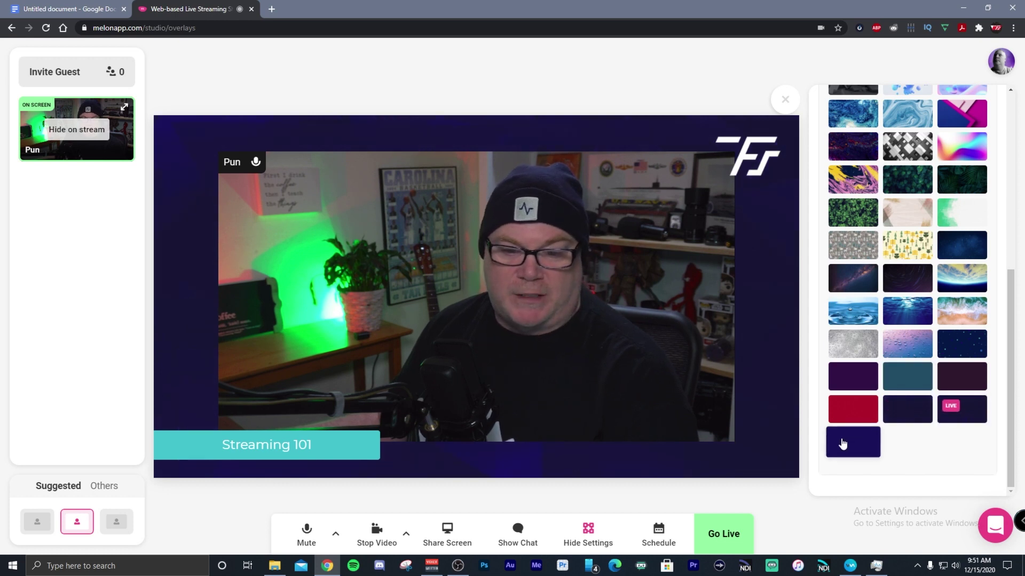
pyautogui.click(840, 442)
pyautogui.click(851, 368)
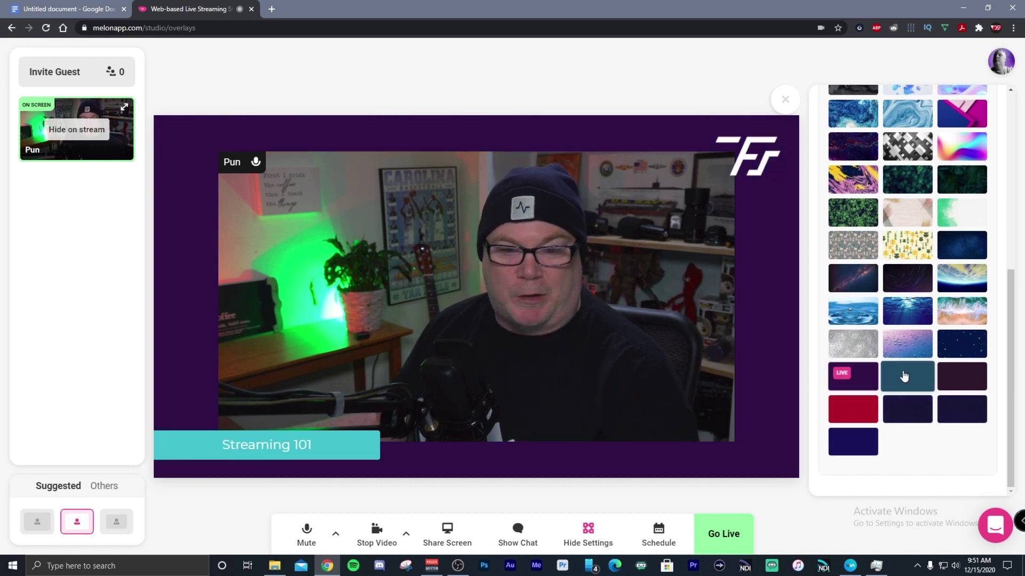
pyautogui.click(905, 374)
pyautogui.click(946, 392)
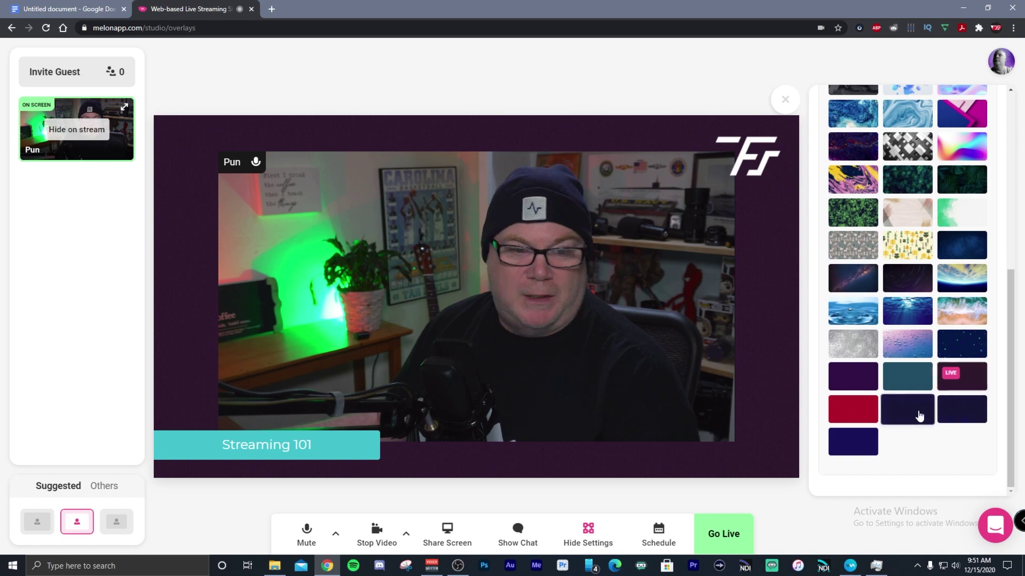
pyautogui.click(915, 412)
# - Try checkered, leaf, marble and sparks backgrounds, settling on the blue and pink figure
pyautogui.scroll(10, 894, 267)
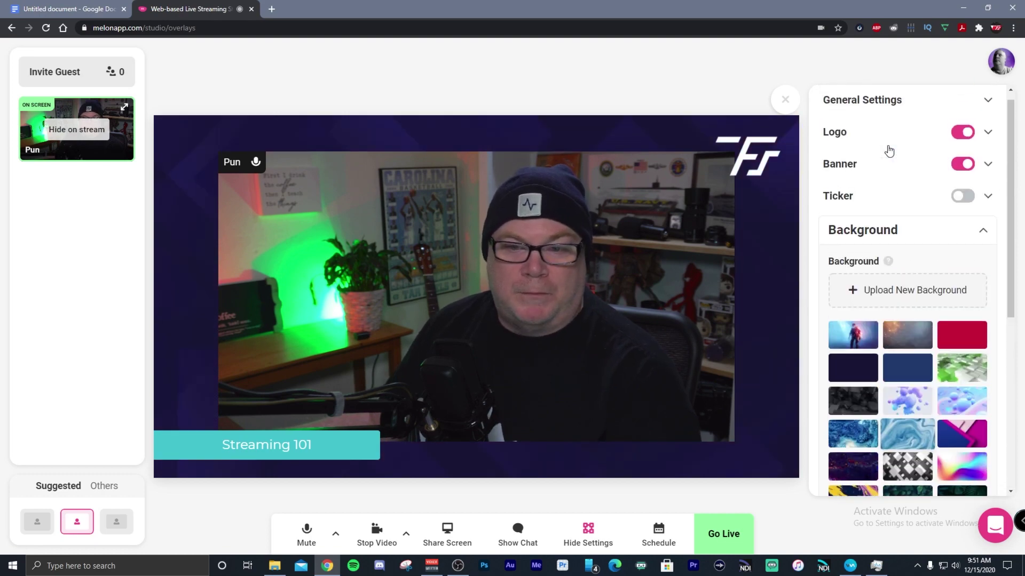
pyautogui.scroll(-3, 907, 347)
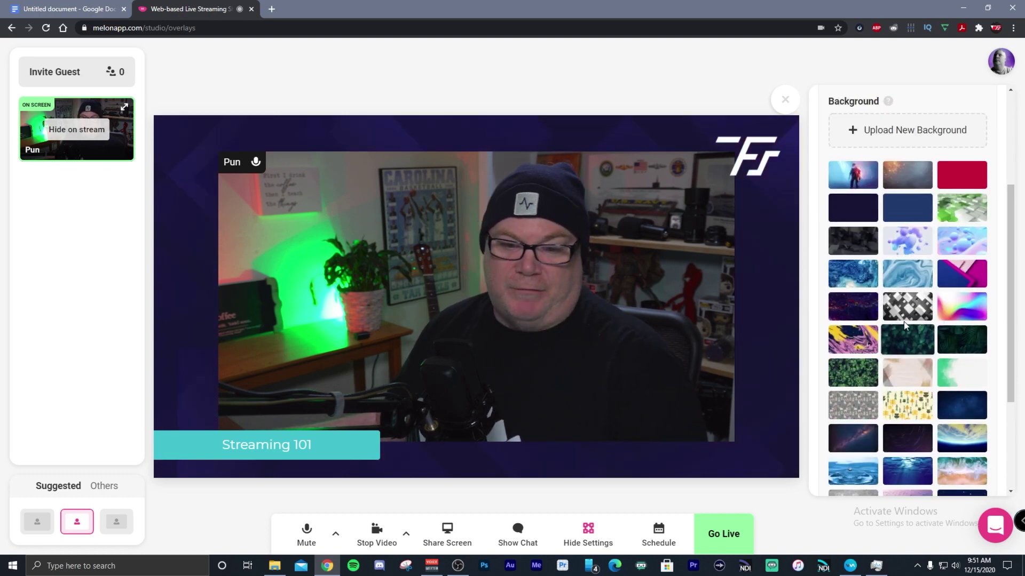
pyautogui.click(907, 306)
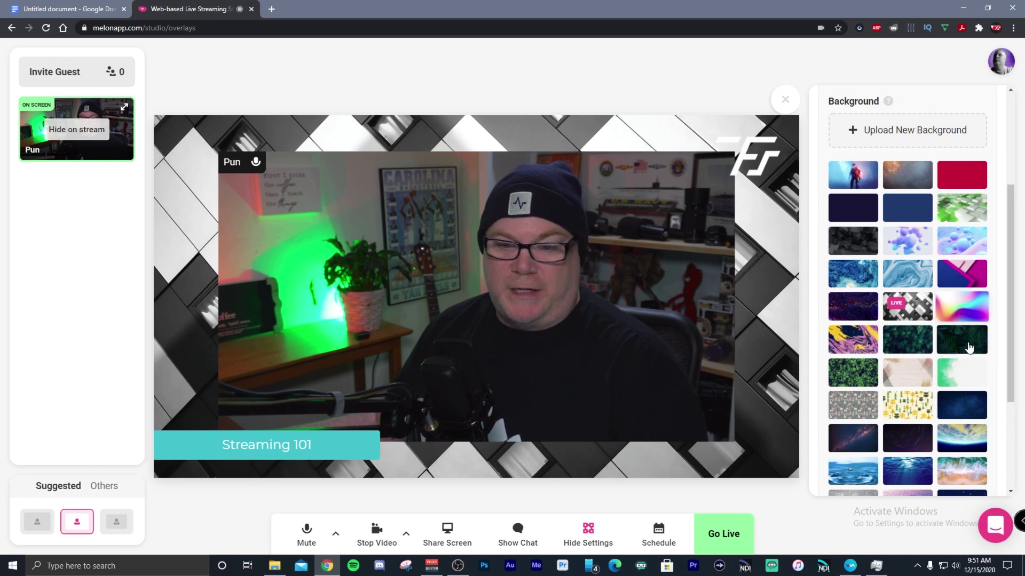
pyautogui.click(958, 338)
pyautogui.click(911, 344)
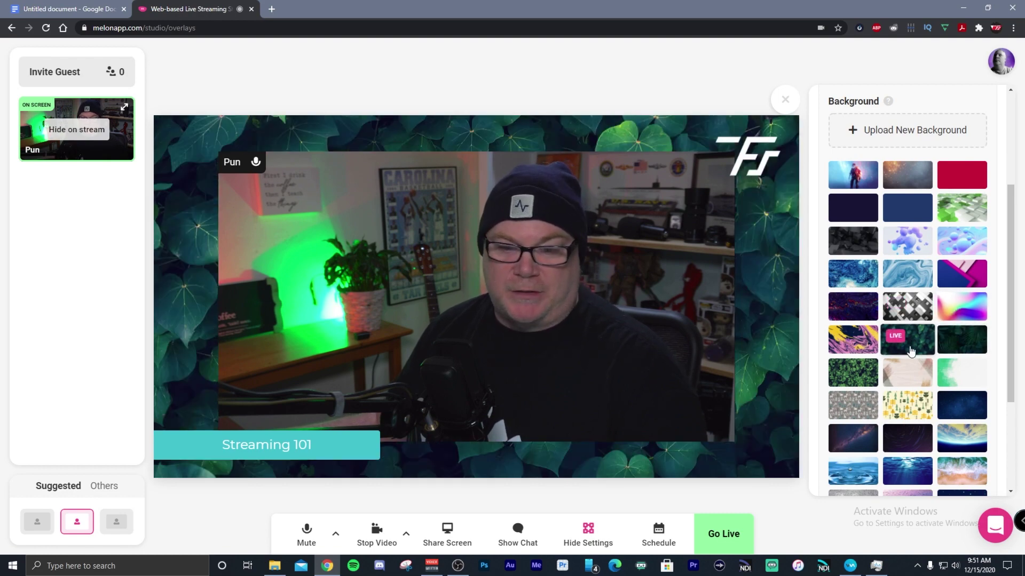
pyautogui.click(838, 373)
pyautogui.click(863, 339)
pyautogui.scroll(3, 863, 339)
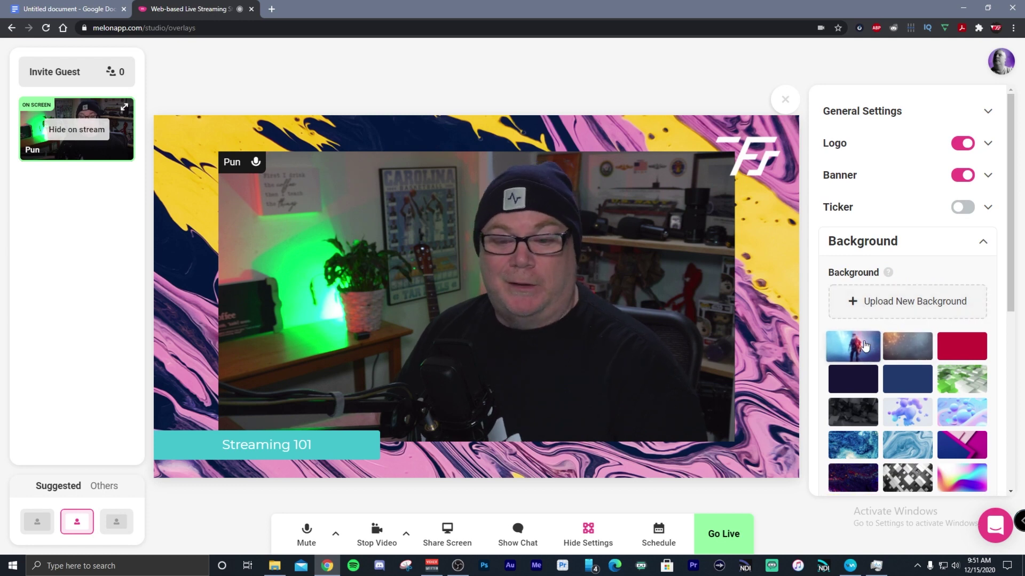
pyautogui.click(854, 347)
pyautogui.click(907, 347)
pyautogui.click(855, 348)
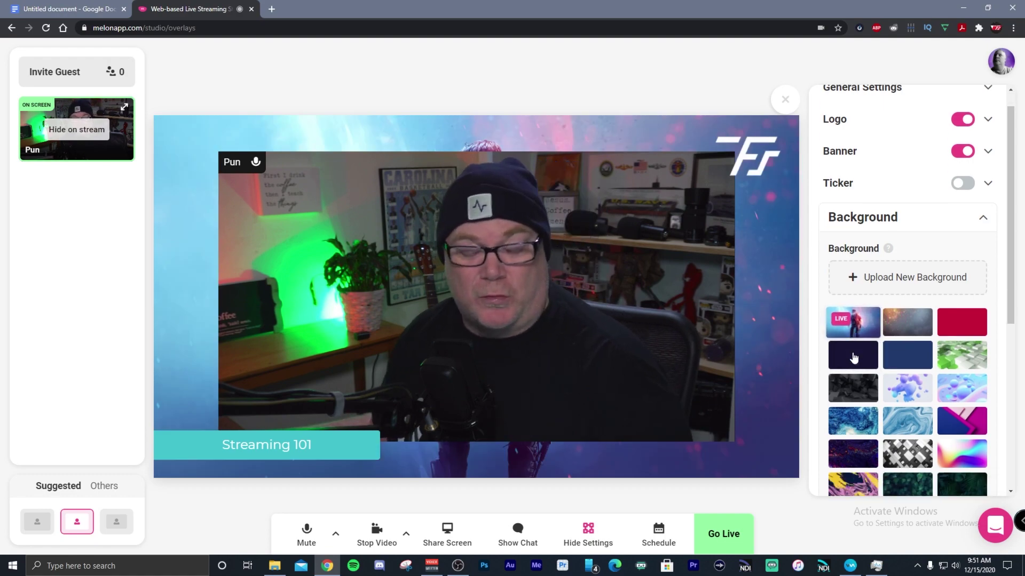
pyautogui.scroll(-6, 854, 357)
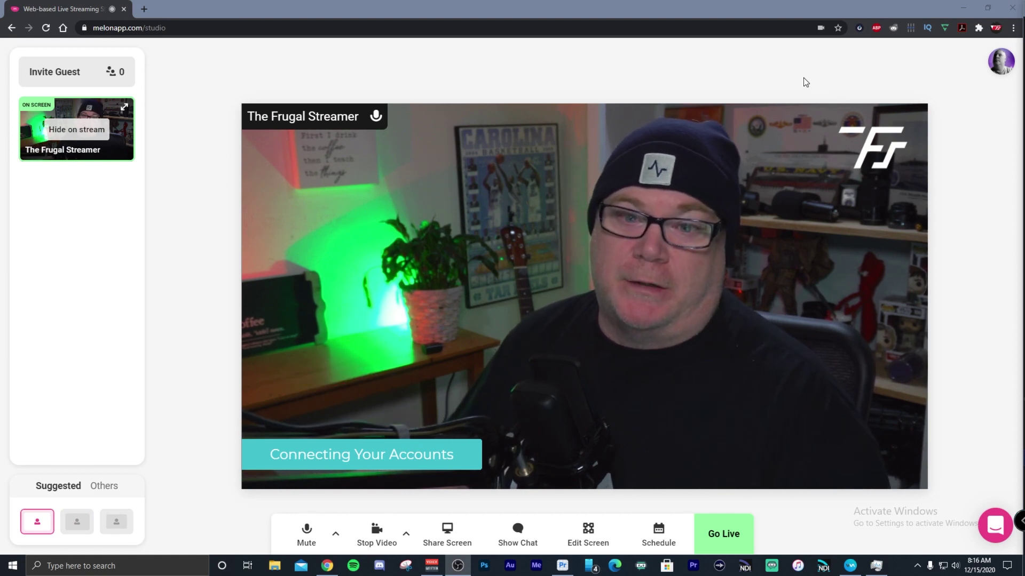
# - Open Settings from the profile avatar menu to show the Platforms page
pyautogui.click(1003, 65)
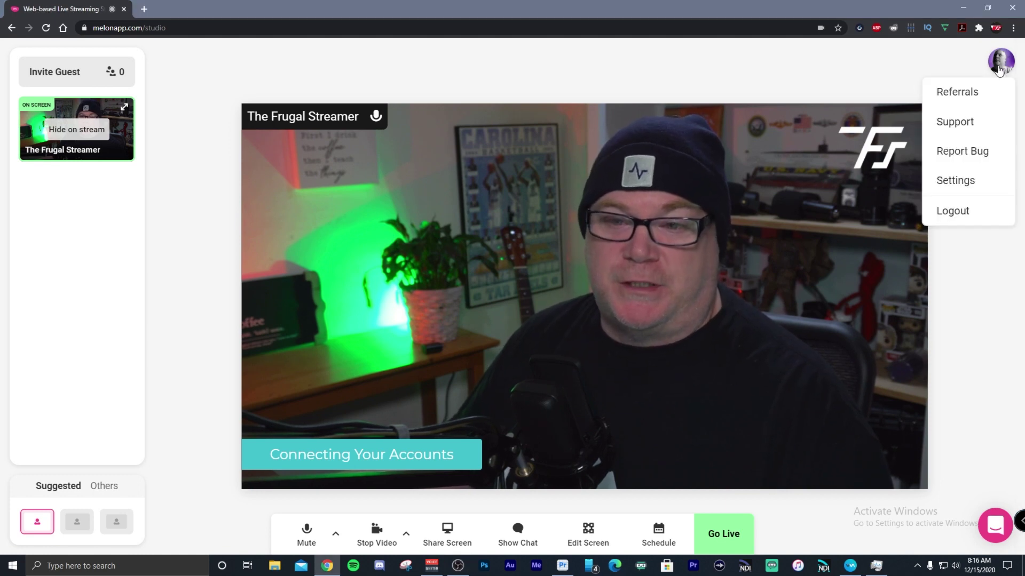
pyautogui.click(961, 185)
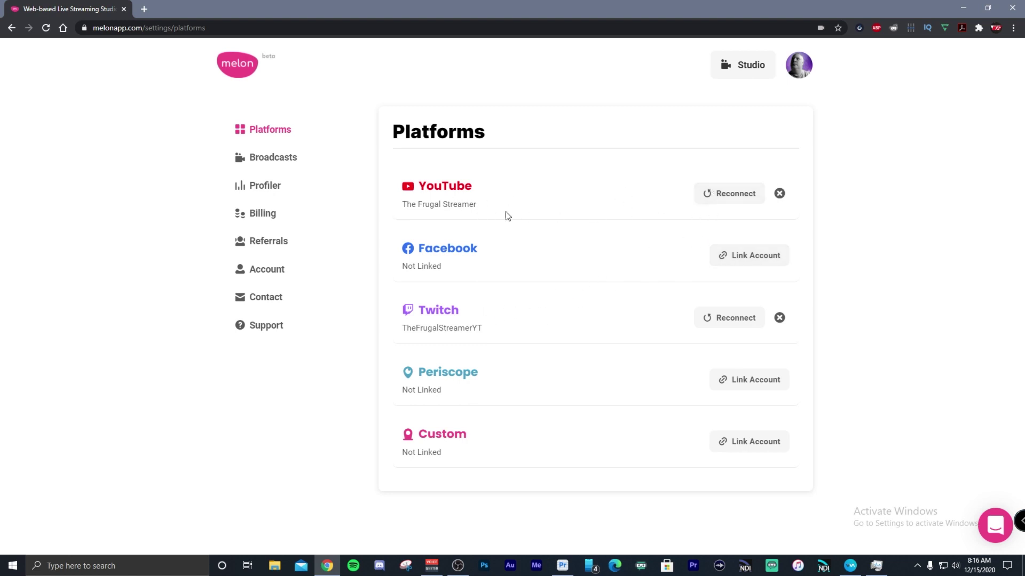
# - Reconnect YouTube to the brand channel with access allowed, reconnect Twitch, and return to Studio
pyautogui.click(739, 196)
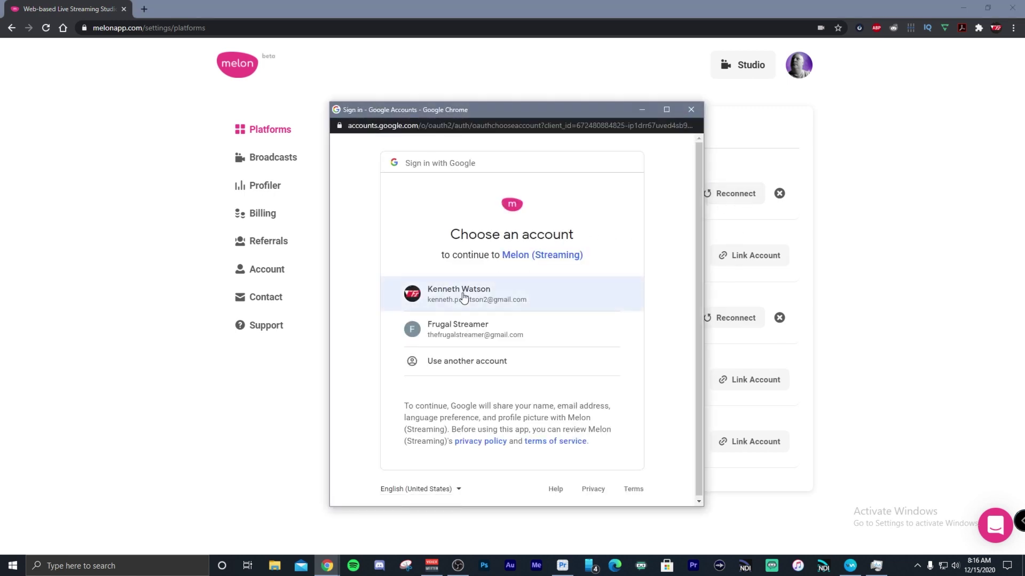
pyautogui.click(464, 295)
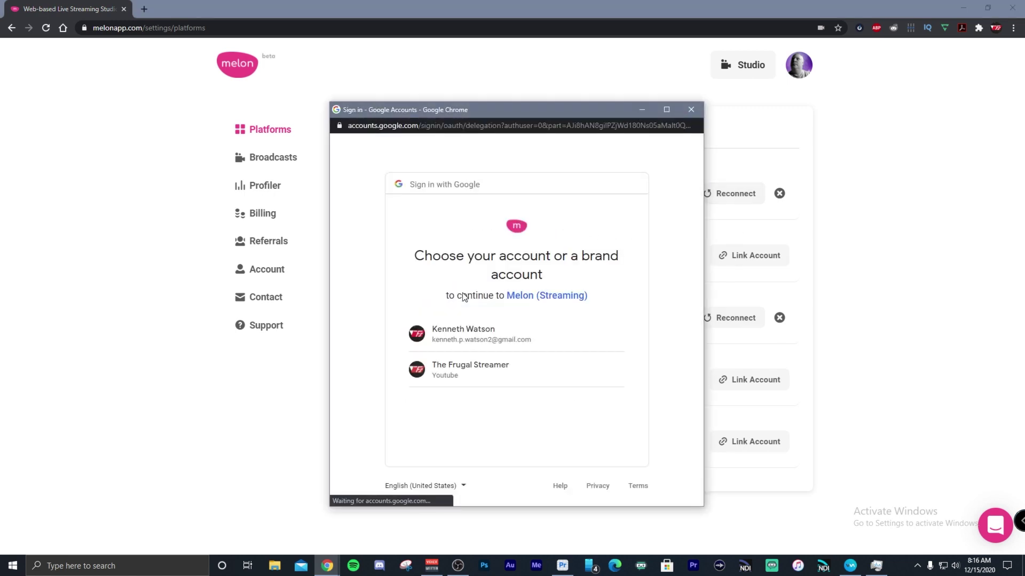
pyautogui.click(468, 376)
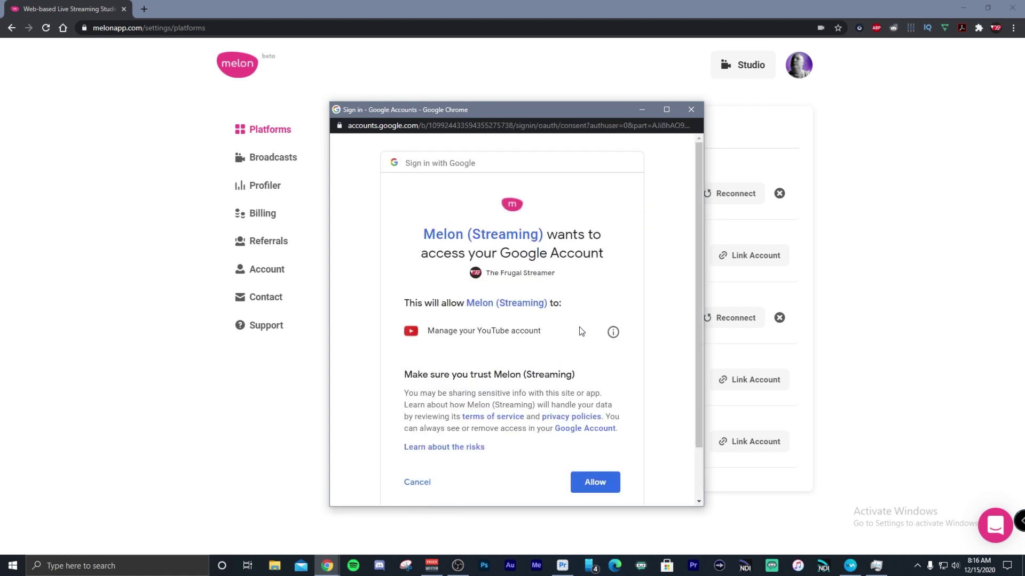
pyautogui.click(597, 482)
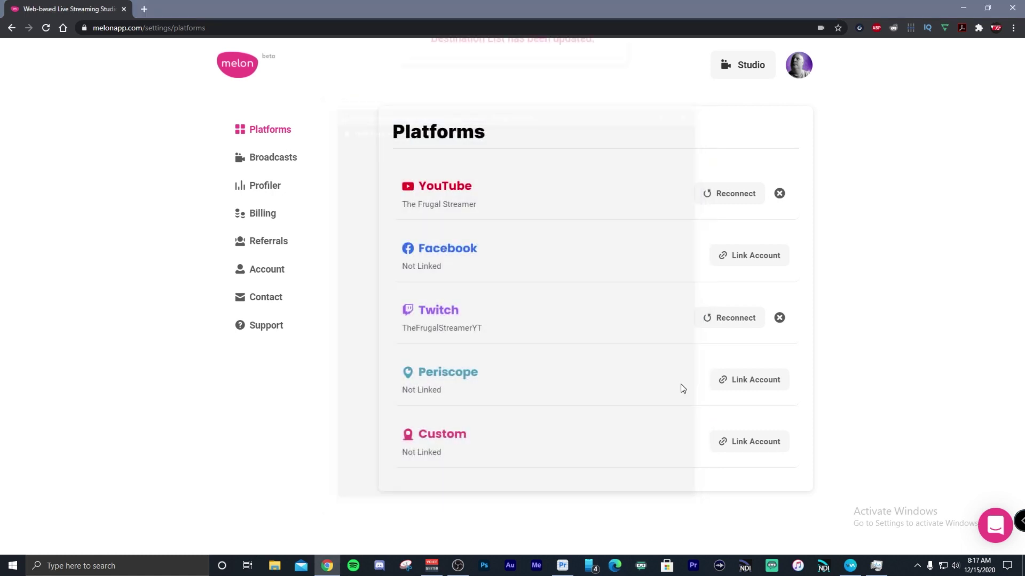
pyautogui.click(728, 317)
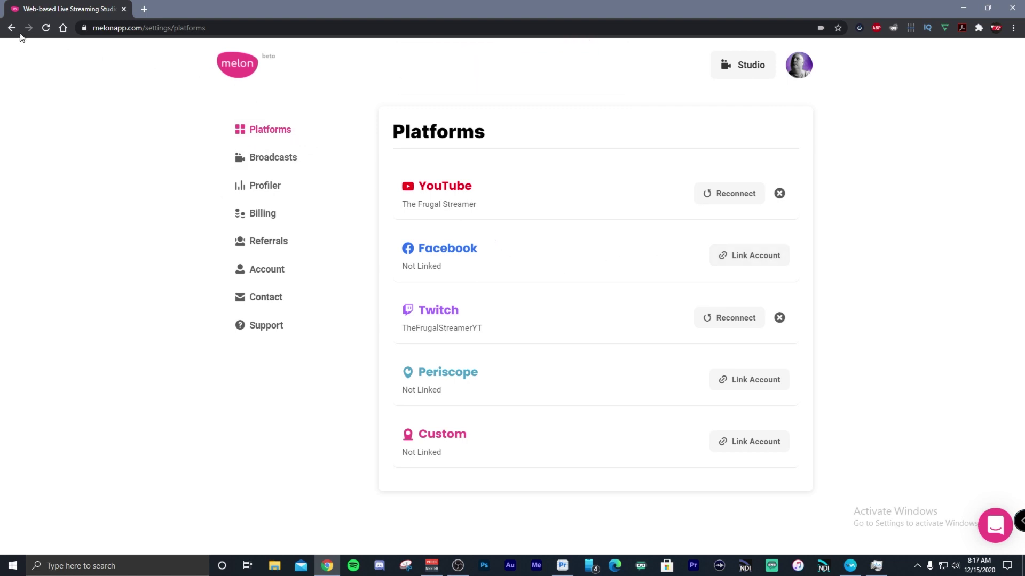
pyautogui.click(744, 64)
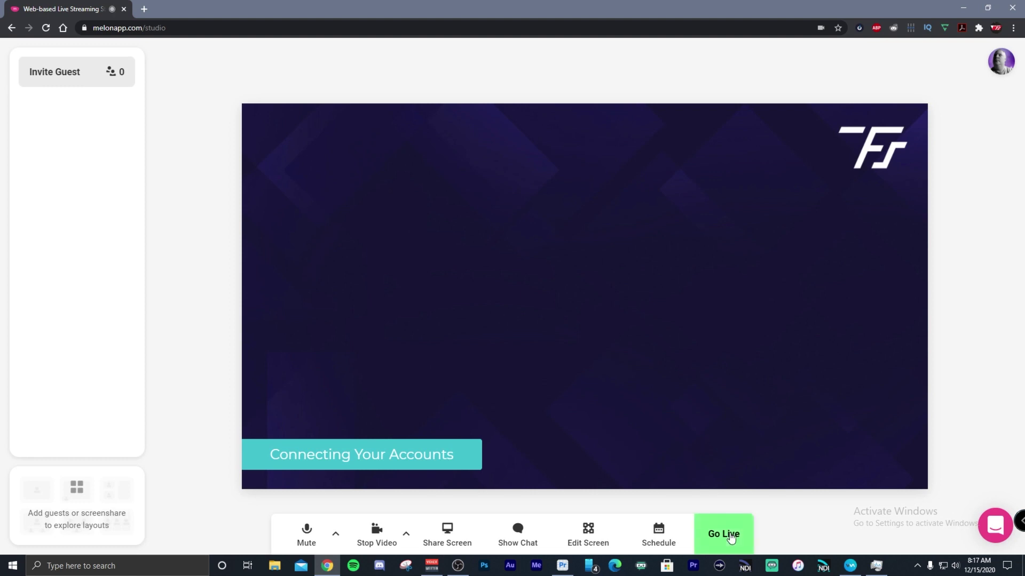
# - Go live to YouTube (Public) and Twitch, reaching the stream title and description fields
pyautogui.click(731, 538)
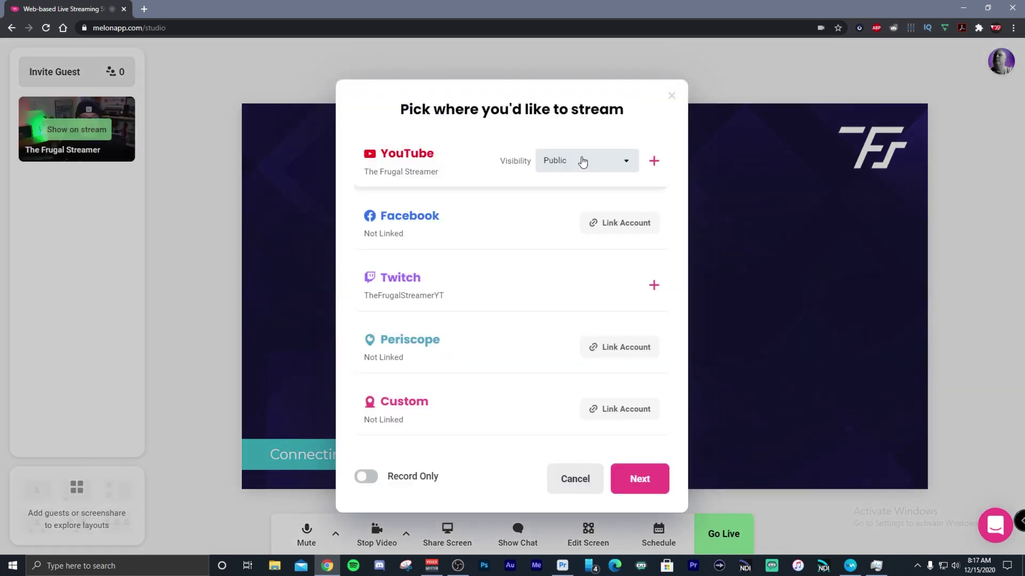
pyautogui.click(582, 162)
pyautogui.click(568, 185)
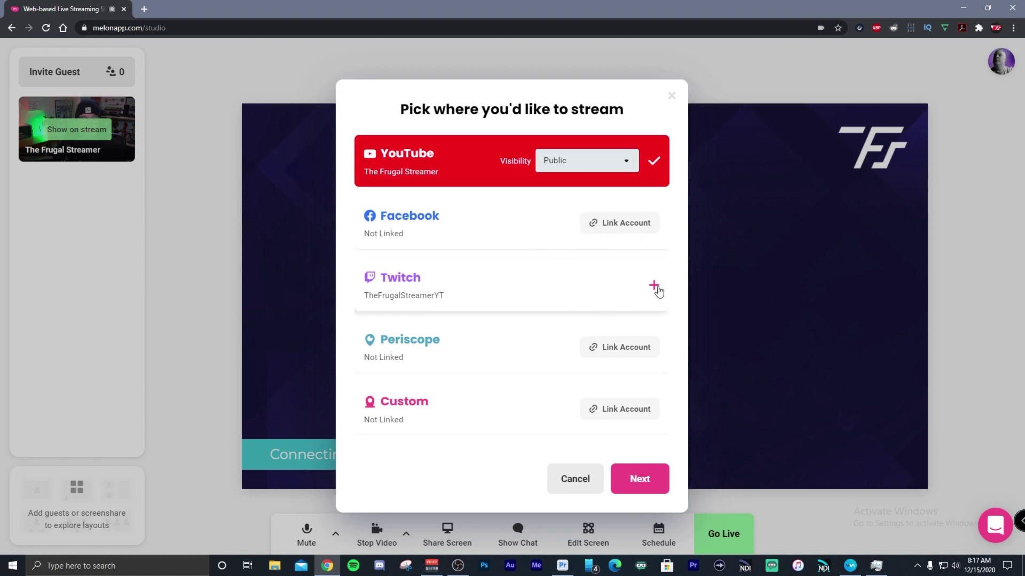
pyautogui.click(654, 287)
pyautogui.click(639, 479)
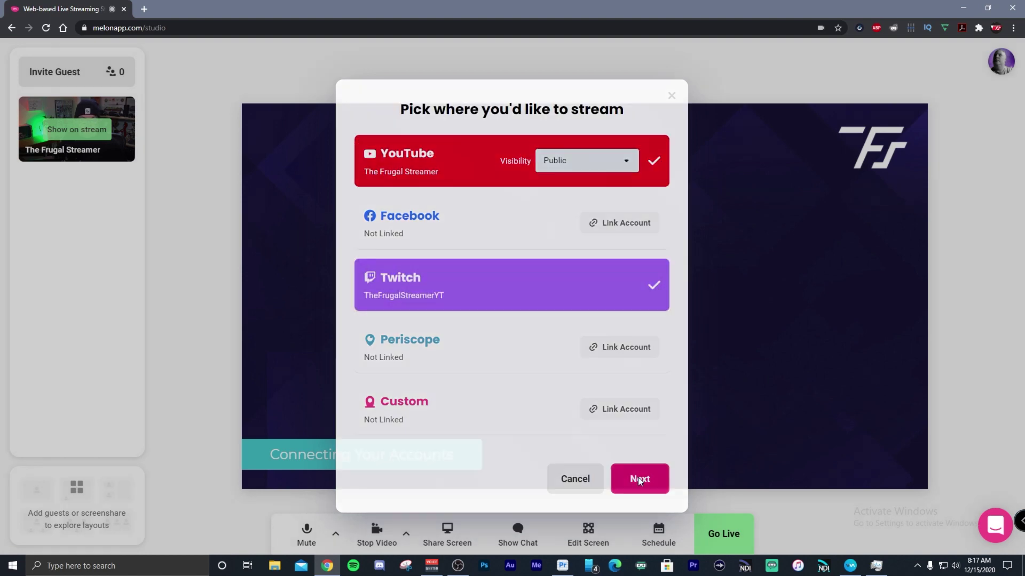
pyautogui.click(450, 258)
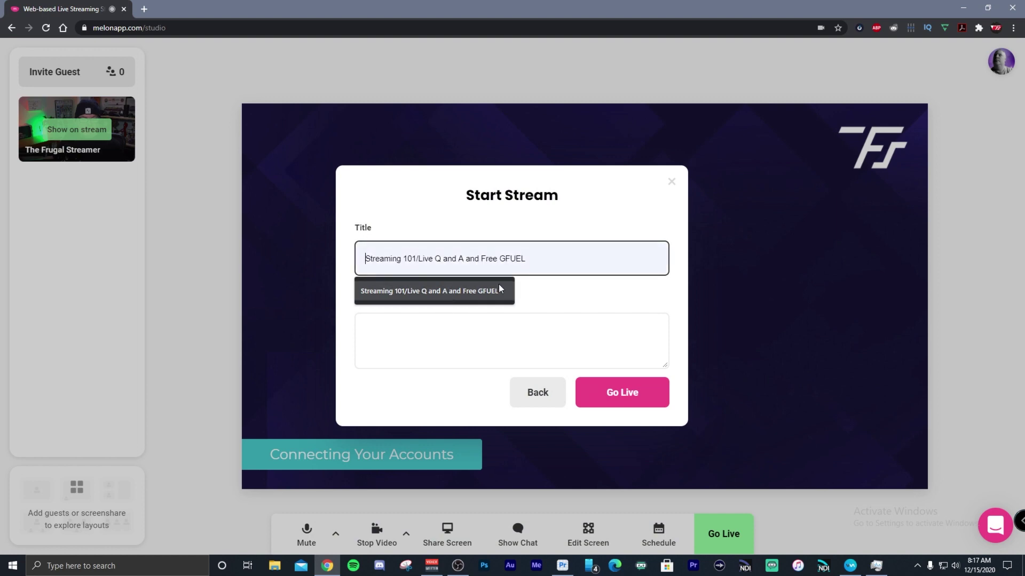
pyautogui.click(486, 339)
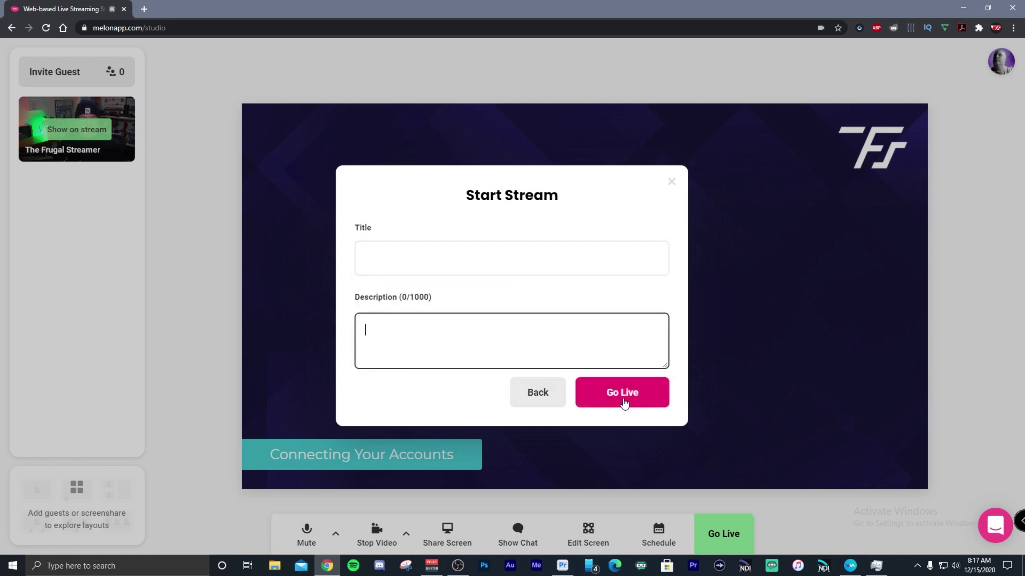